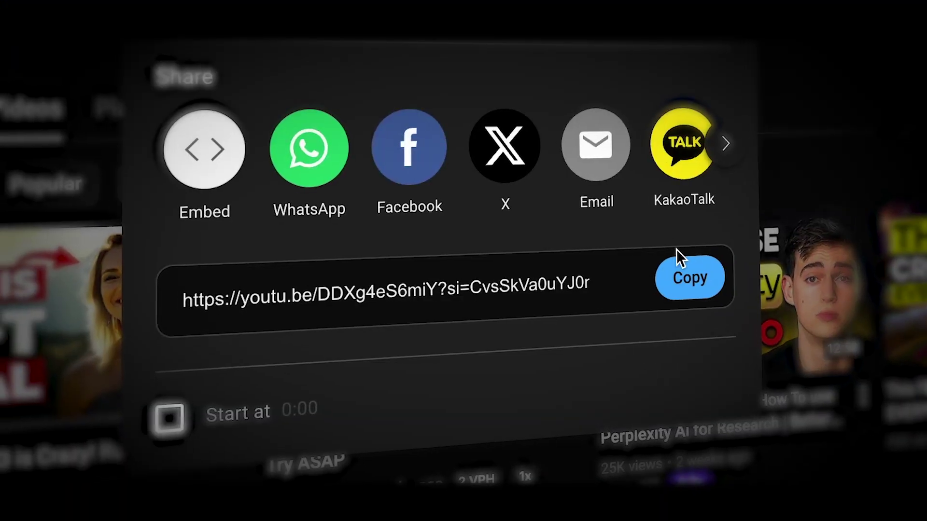
# Step: Copy a YouTube video's share link and paste it into the OpusClip video link field
pyautogui.click(684, 280)
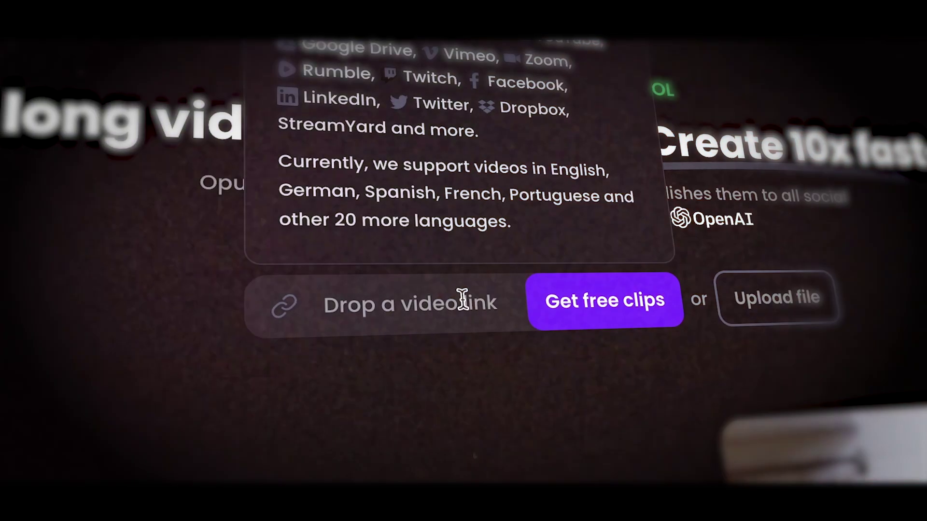
pyautogui.click(461, 302)
pyautogui.hotkey('ctrl', 'v')
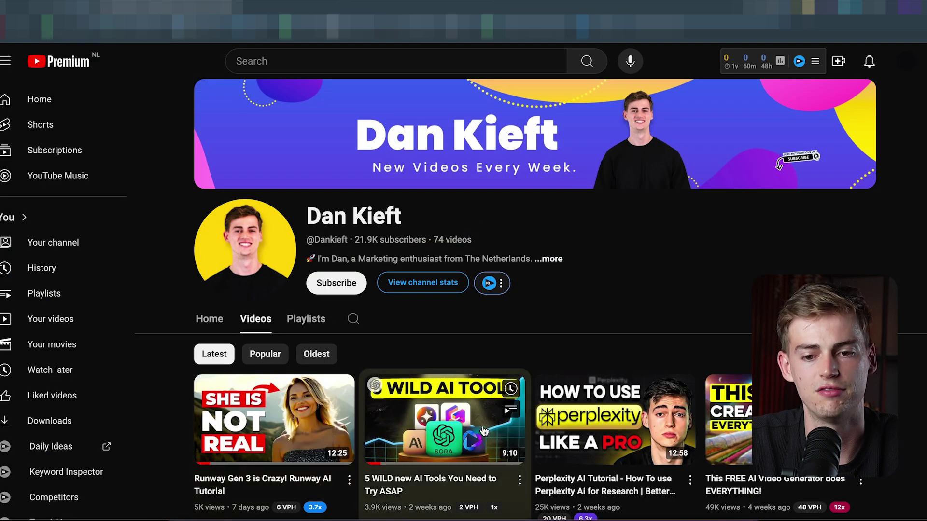
# Step: Copy the share link of the '5 WILD new AI Tools' YouTube video
pyautogui.scroll(-1, 521, 436)
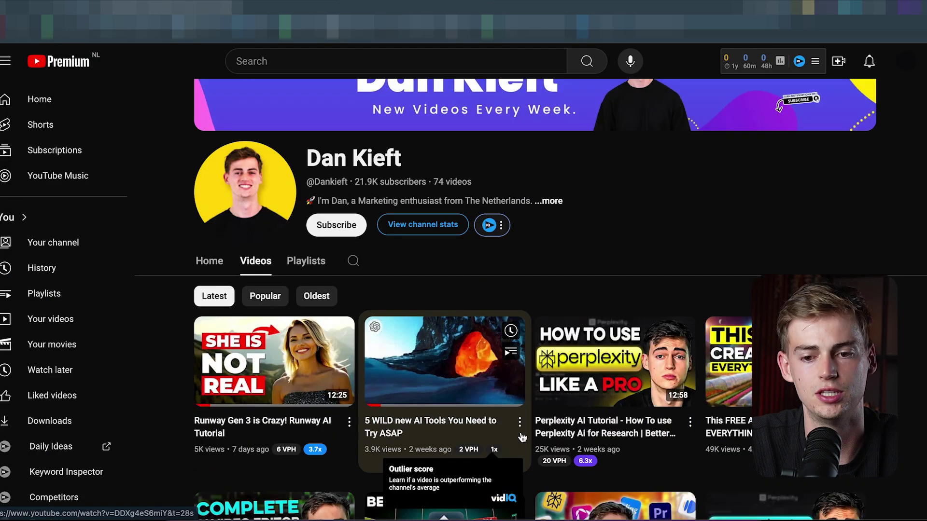
pyautogui.click(519, 423)
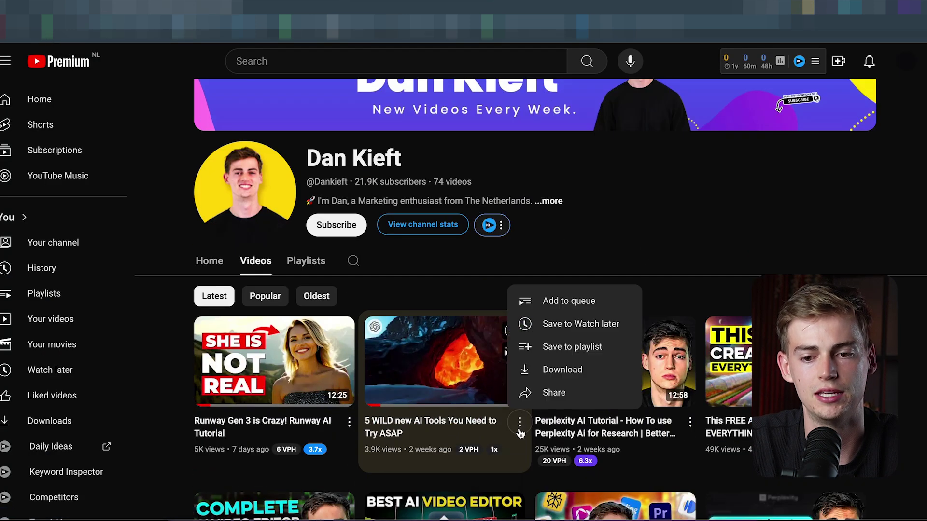
pyautogui.click(545, 394)
pyautogui.click(587, 350)
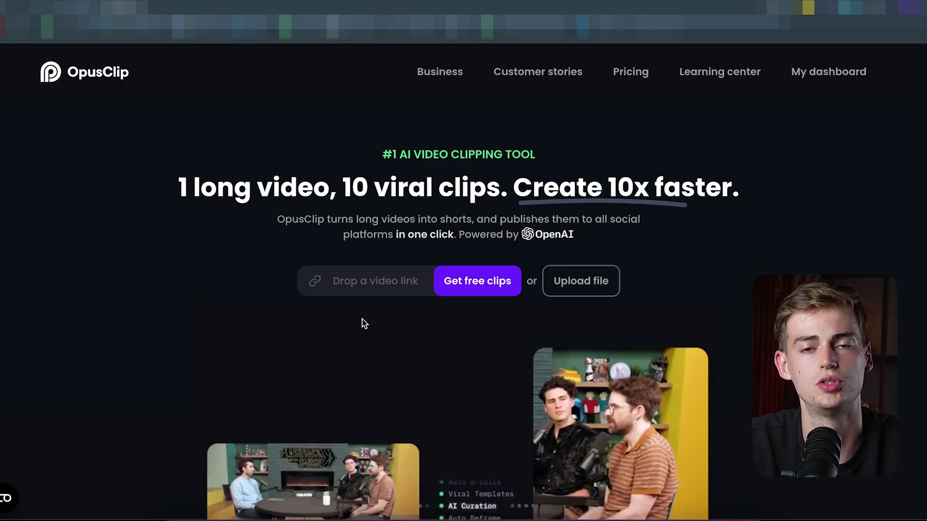
# Step: Paste the YouTube link into OpusClip and submit it with Get free clips
pyautogui.click(381, 289)
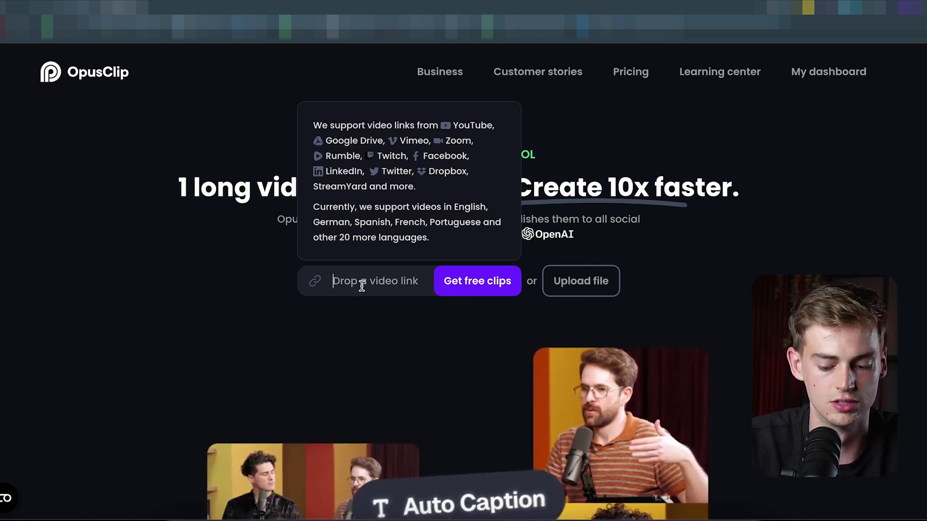
pyautogui.hotkey('ctrl', 'v')
pyautogui.click(477, 281)
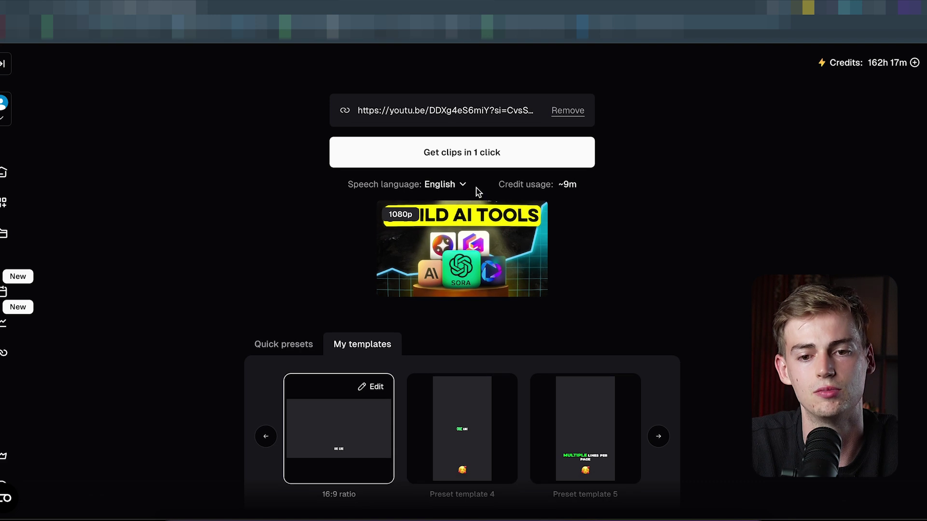
# Step: Keep the Karaoke quick caption preset and adjust the 0:00:00–0:09:09 processing timeframe start
pyautogui.scroll(1, 559, 191)
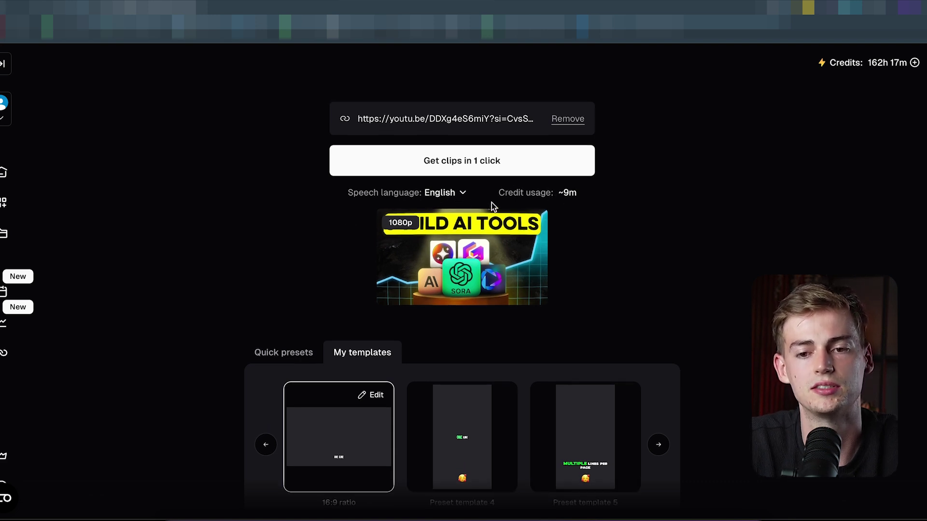
pyautogui.scroll(-3, 299, 290)
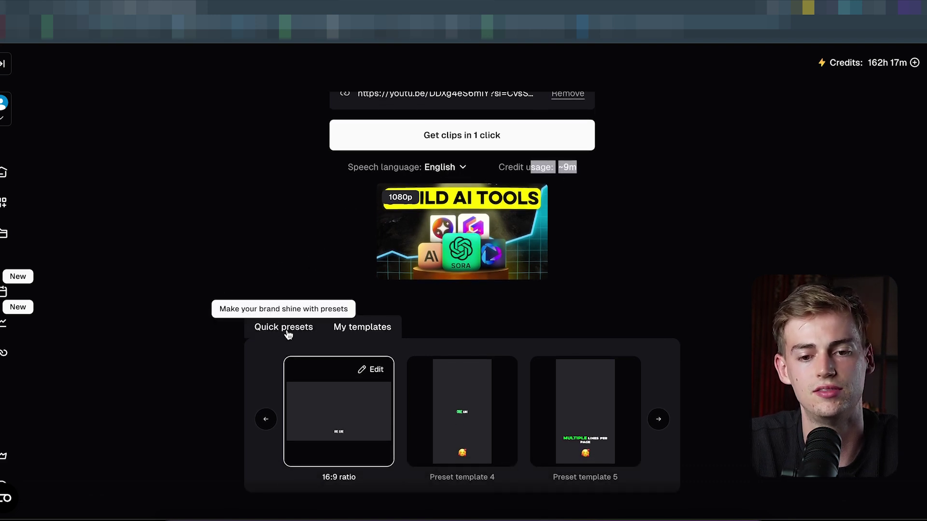
pyautogui.click(294, 328)
pyautogui.scroll(-5, 294, 338)
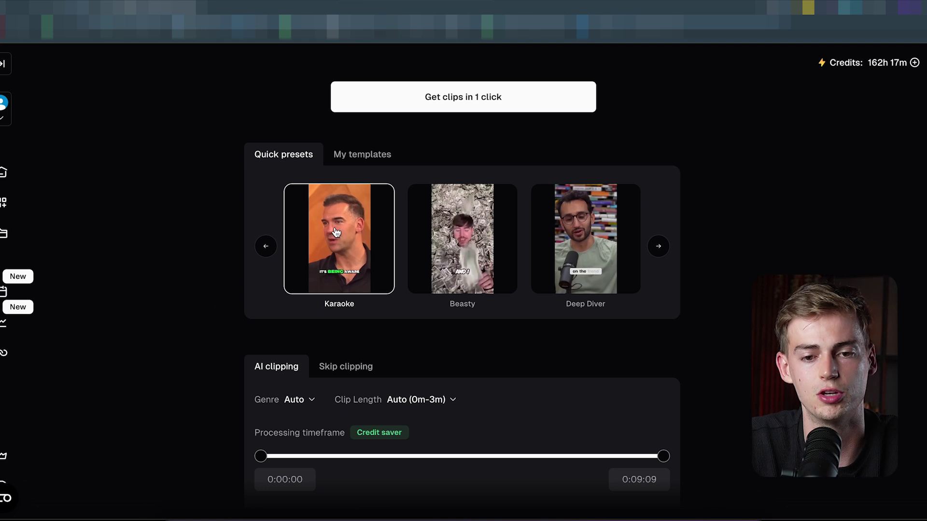
pyautogui.scroll(-2, 246, 284)
pyautogui.scroll(-3, 244, 295)
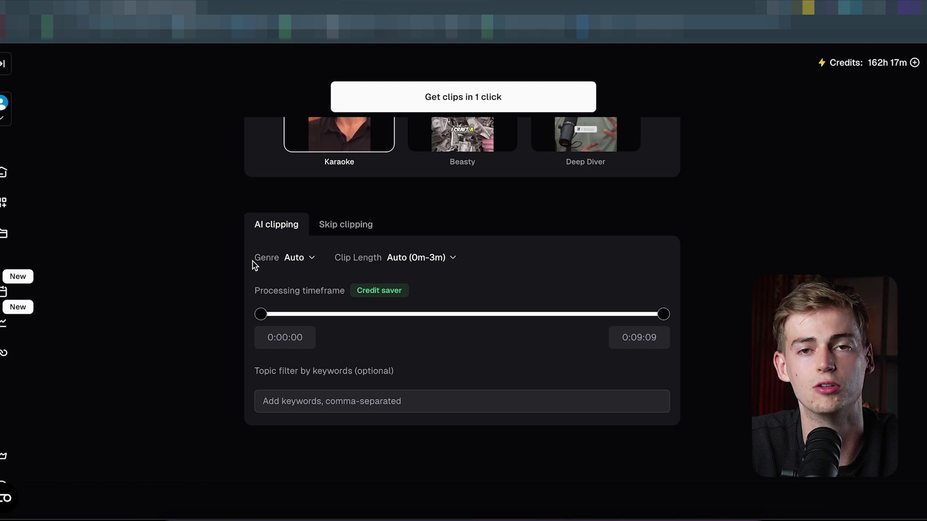
pyautogui.moveTo(261, 315); pyautogui.dragTo(279, 315)
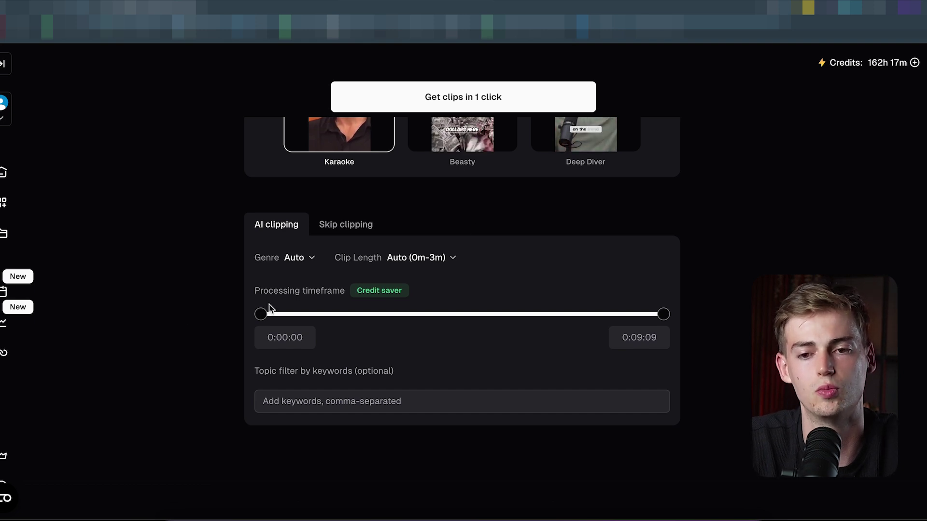
pyautogui.scroll(1, 337, 304)
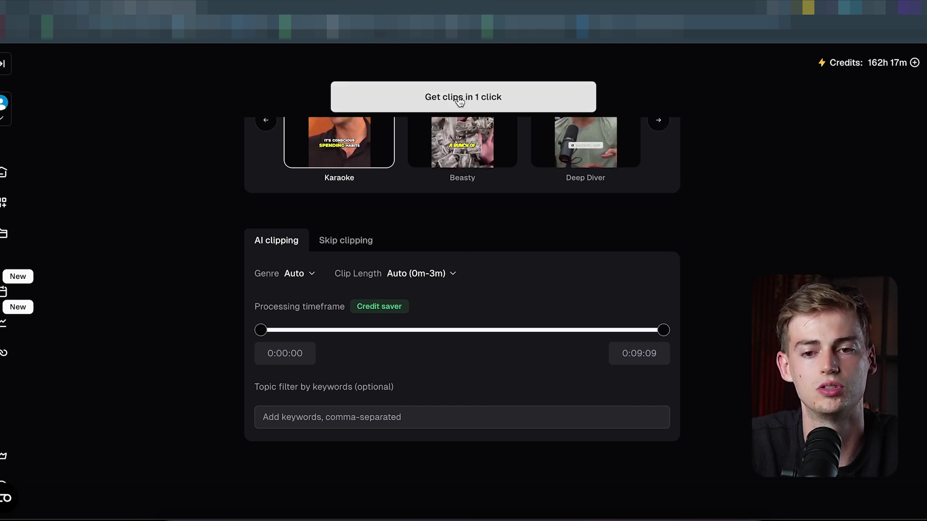
# Step: Start clip generation, then open the 5 WILD new AI Tools project and browse its clips
pyautogui.click(459, 102)
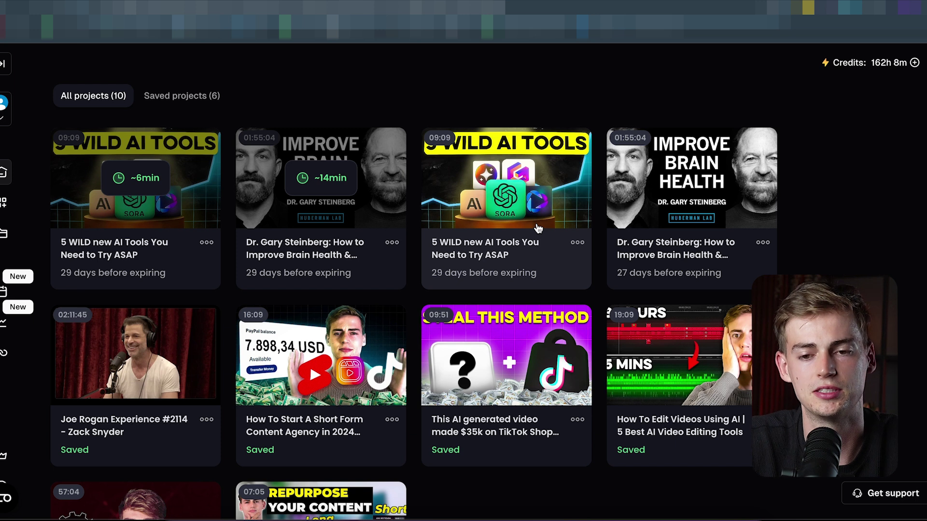
pyautogui.click(520, 198)
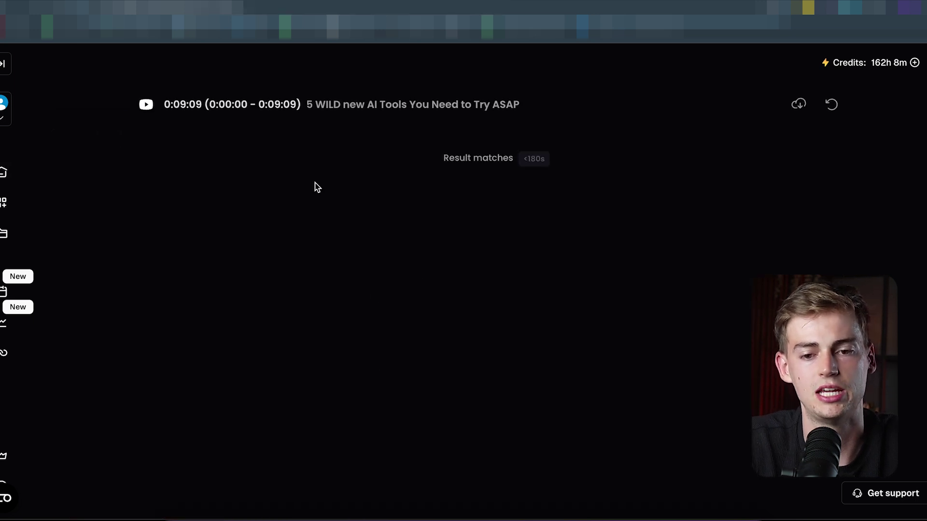
pyautogui.scroll(-3, 470, 241)
pyautogui.scroll(3, 470, 241)
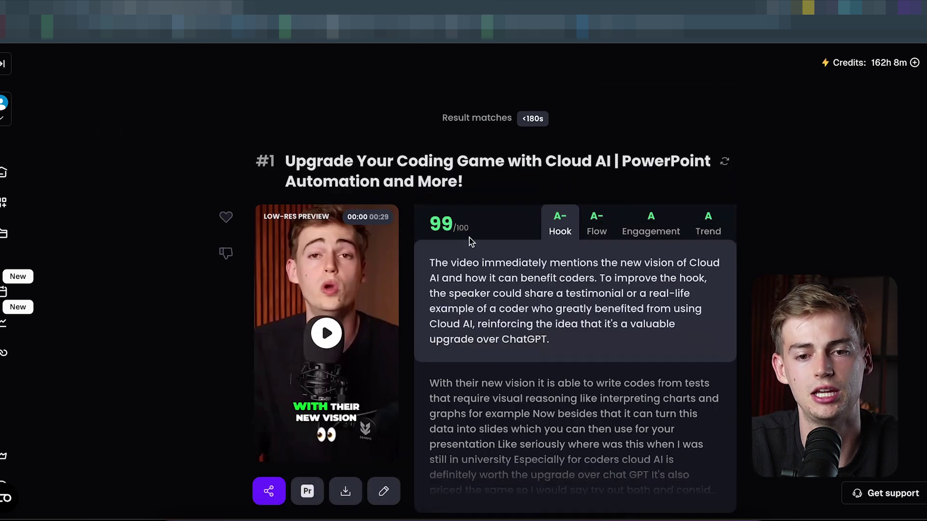
pyautogui.scroll(-20, 434, 259)
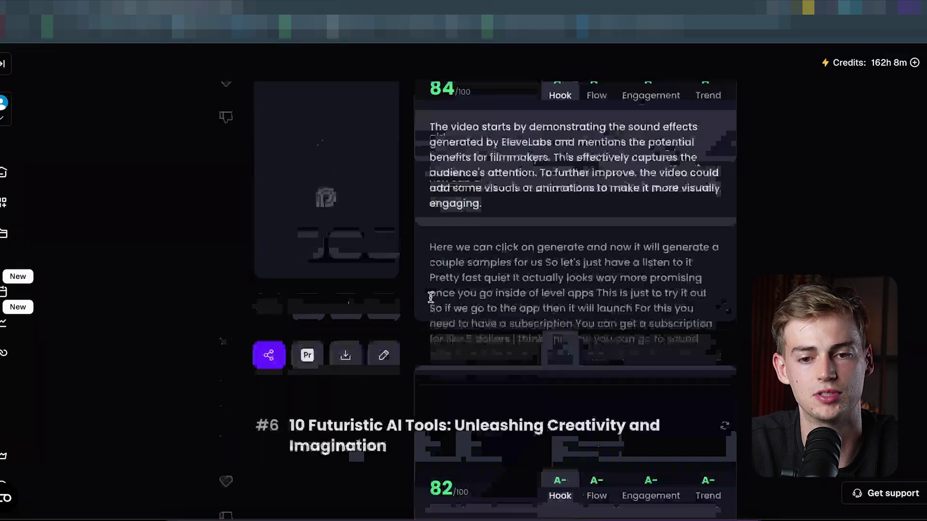
pyautogui.scroll(-20, 427, 299)
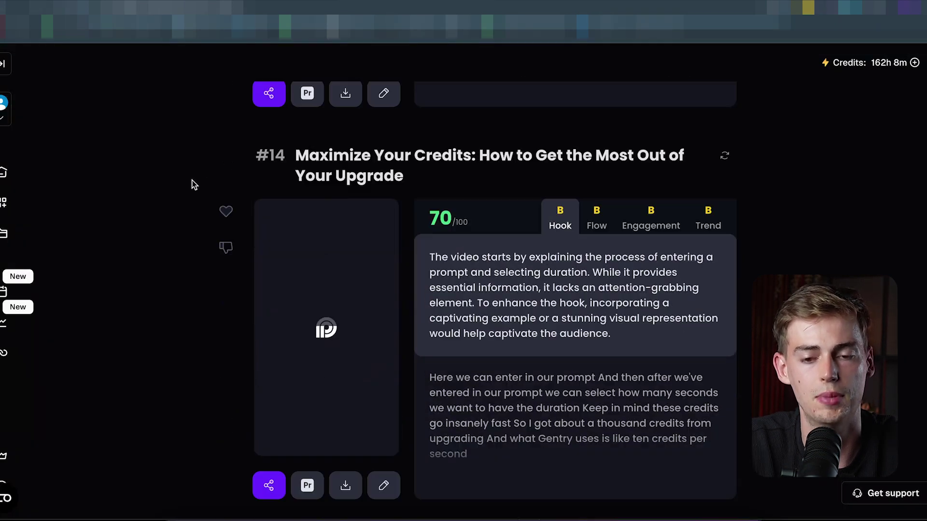
pyautogui.scroll(20, 877, 98)
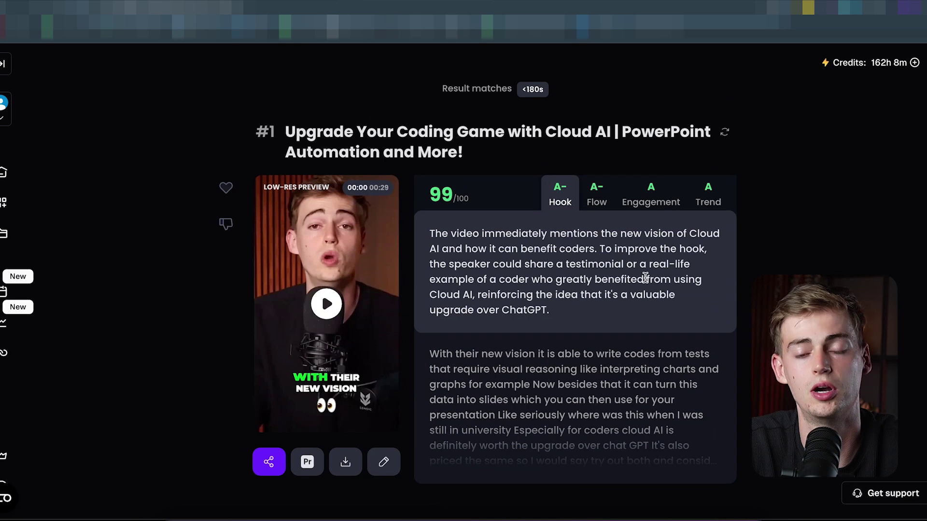
# Step: Preview clip #1, then play and pause clip #2, 'AI Avatar Technology'
pyautogui.click(392, 286)
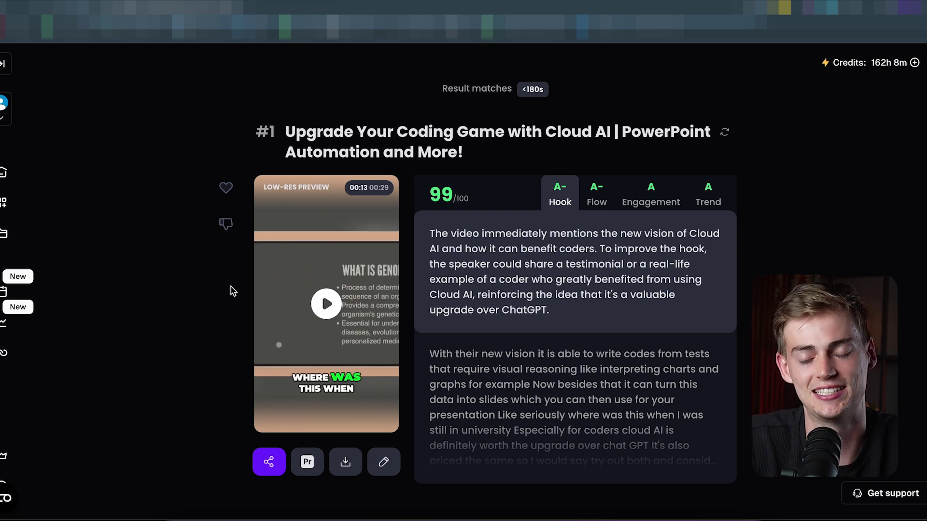
pyautogui.scroll(-9, 231, 286)
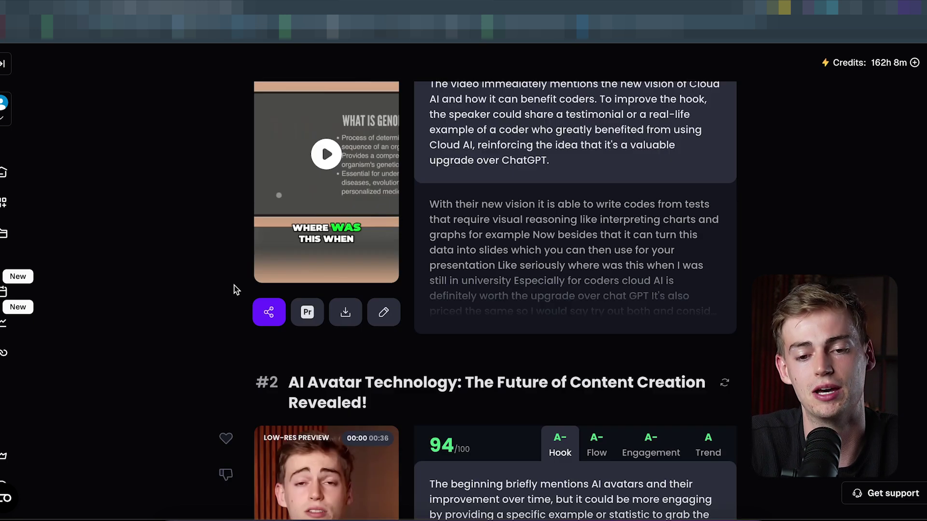
pyautogui.scroll(1, 250, 287)
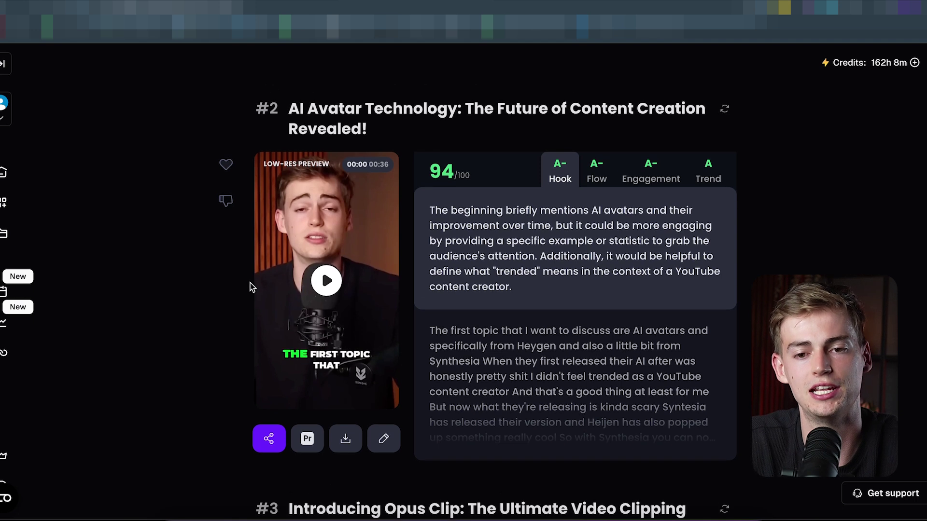
pyautogui.click(326, 281)
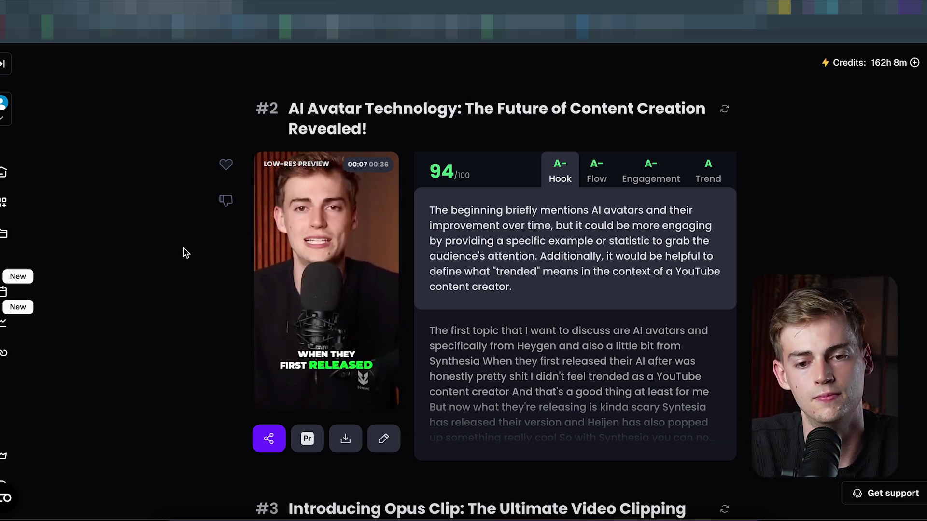
pyautogui.click(278, 272)
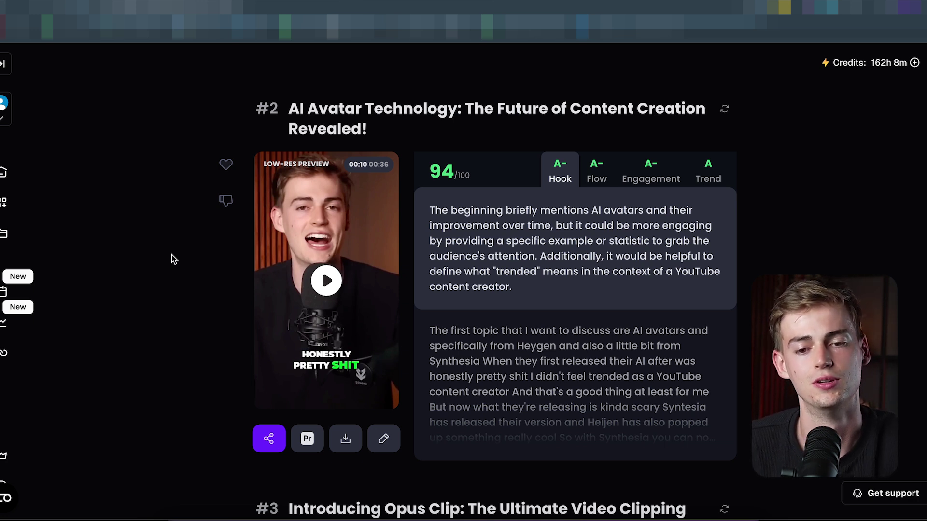
# Step: Read clip #2's hook, Flow, Engagement and Trend (grade A) score explanations
pyautogui.scroll(-1, 479, 236)
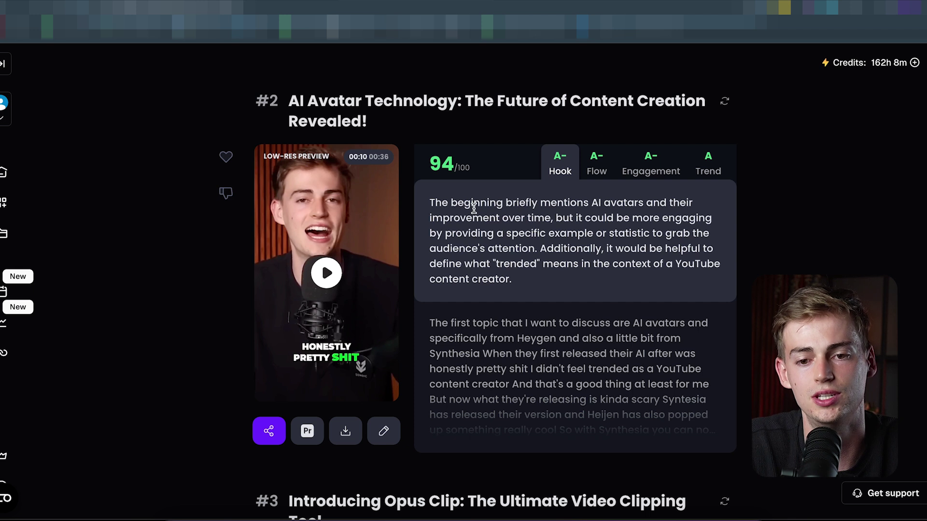
pyautogui.moveTo(466, 216); pyautogui.dragTo(531, 235)
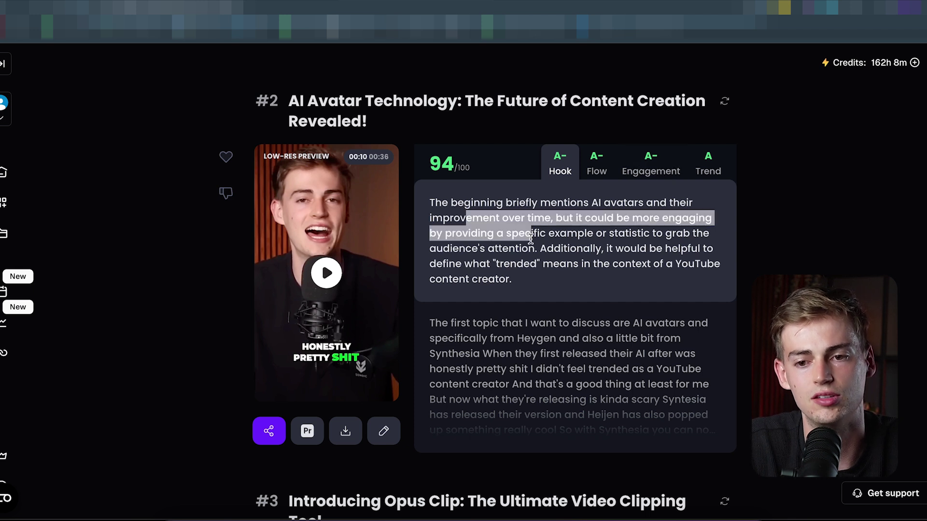
pyautogui.click(598, 173)
pyautogui.click(634, 161)
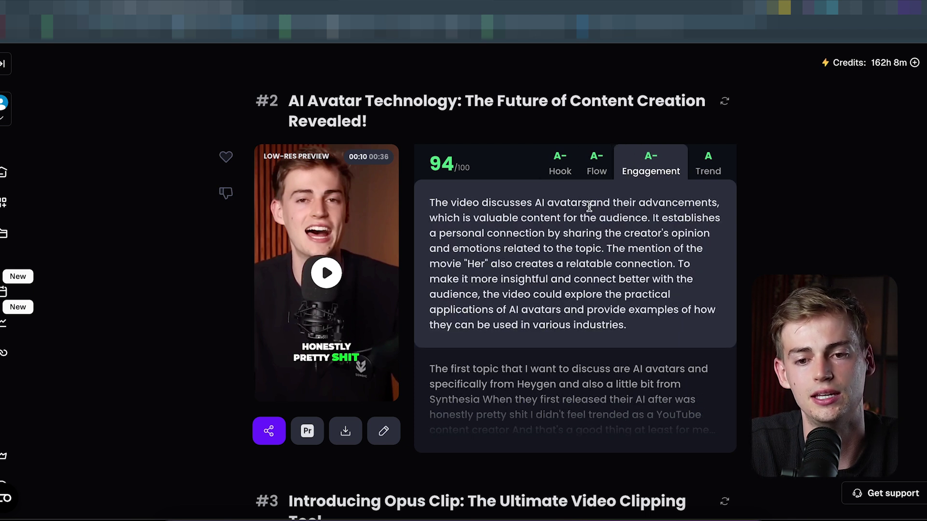
pyautogui.click(707, 165)
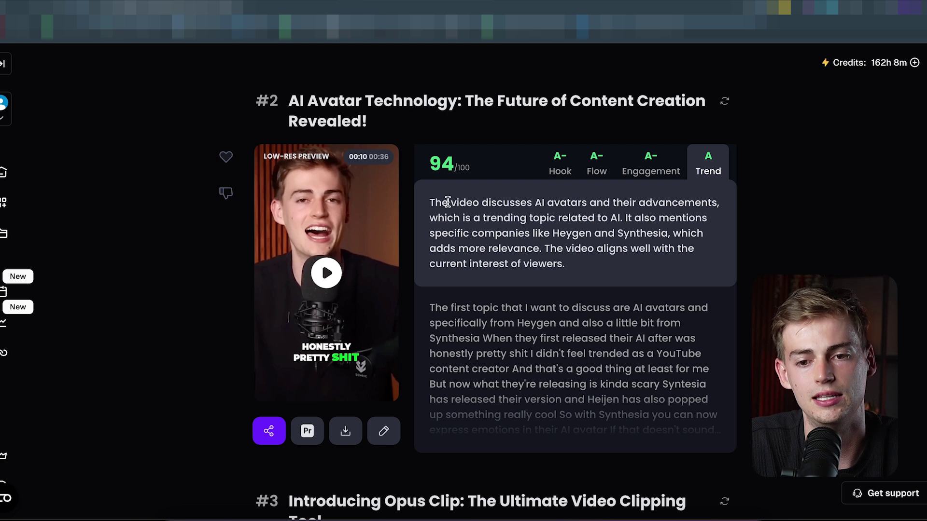
pyautogui.moveTo(524, 203); pyautogui.dragTo(560, 203)
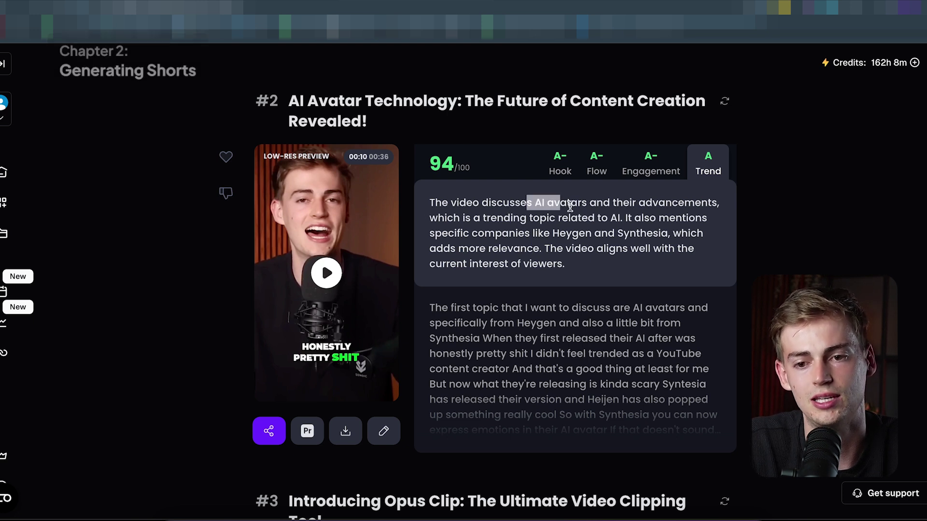
pyautogui.moveTo(629, 203); pyautogui.dragTo(719, 202)
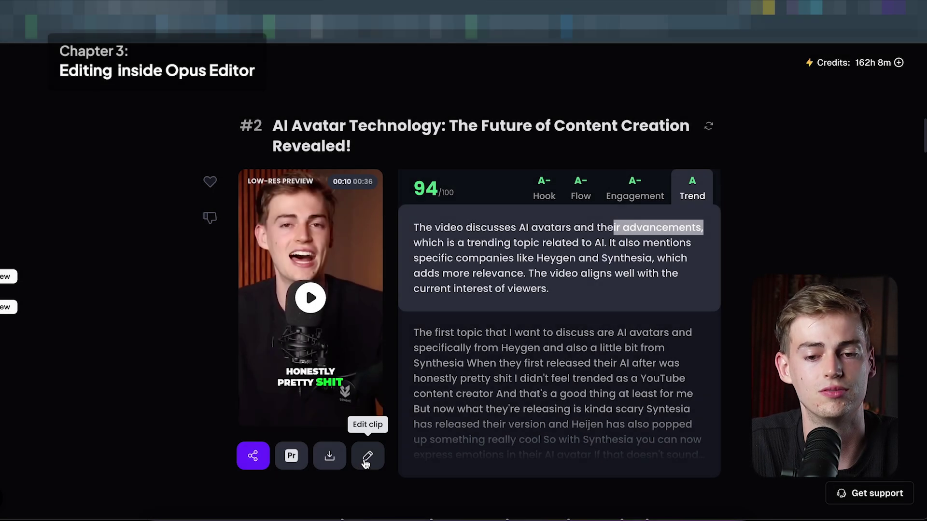
# Step: Open the AI Avatar clip in the editor and correct 'trended' to 'threatened' in the transcript
pyautogui.click(366, 461)
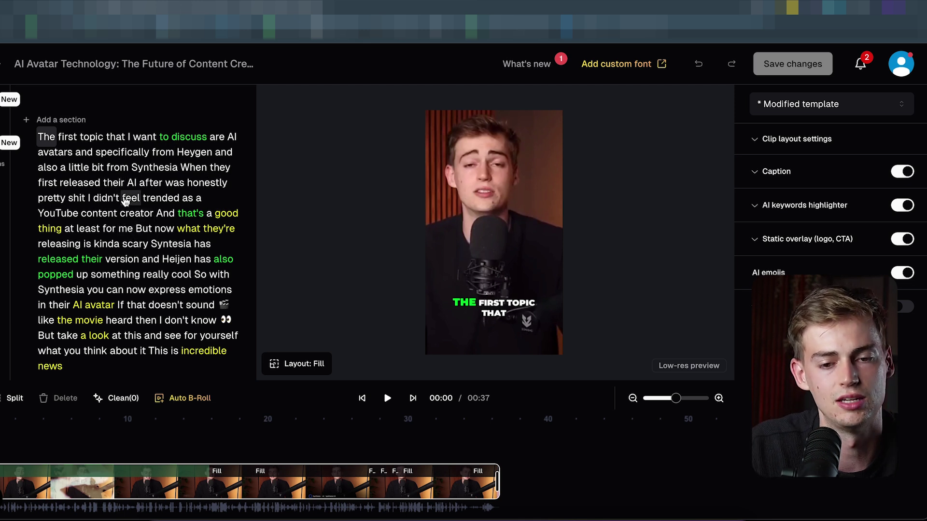
pyautogui.click(156, 198)
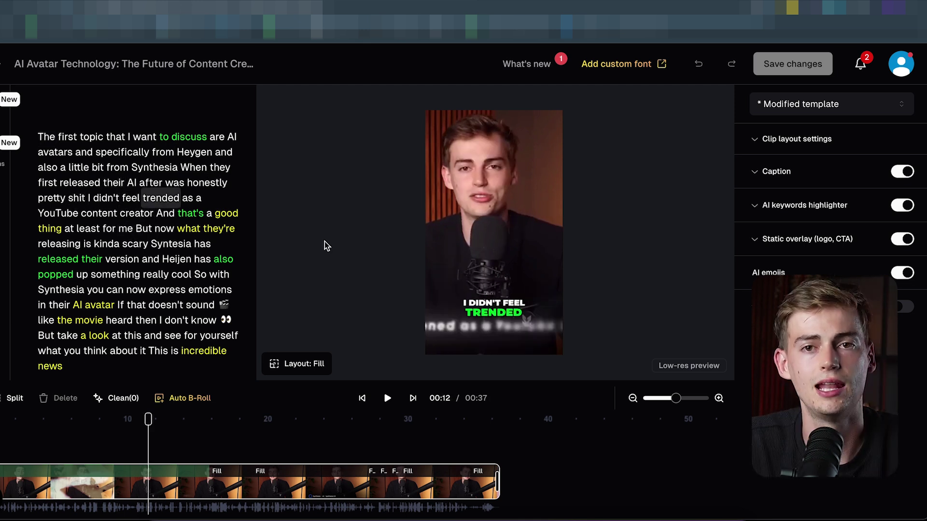
pyautogui.doubleClick(159, 202)
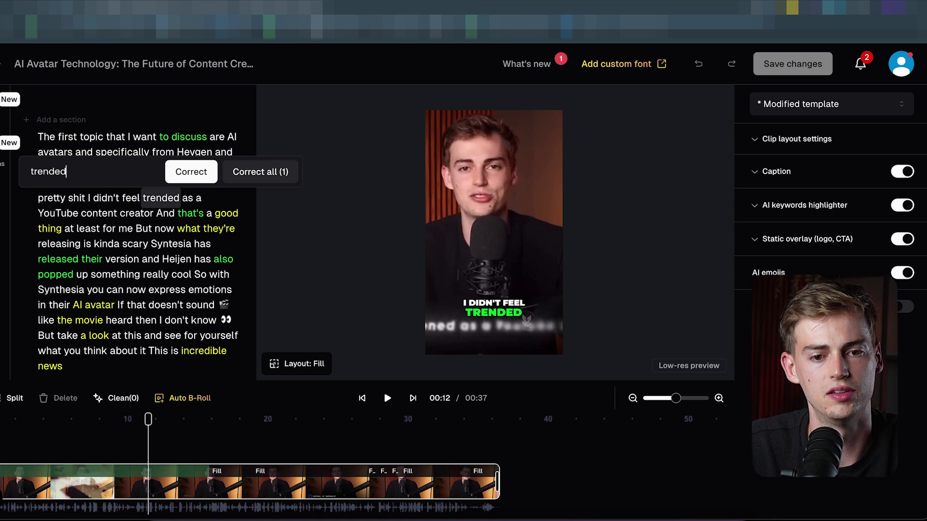
pyautogui.doubleClick(89, 173)
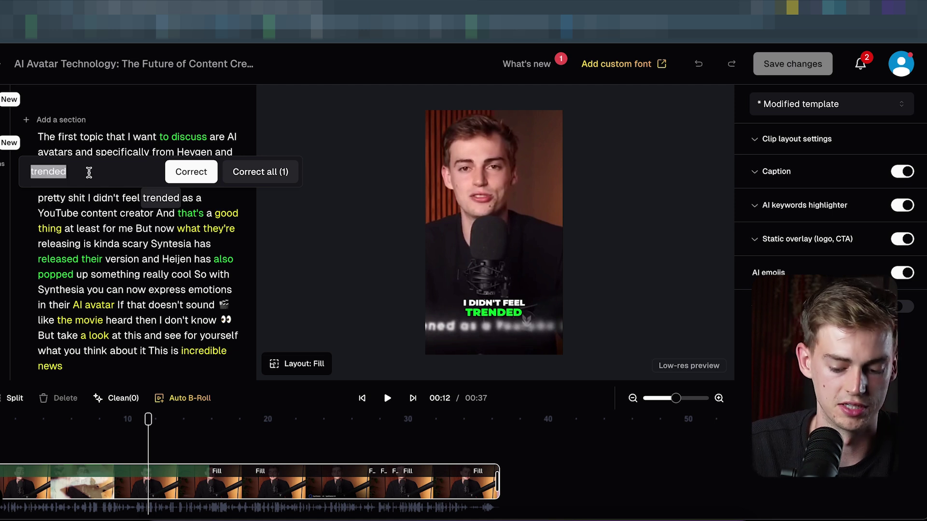
pyautogui.write('thre')
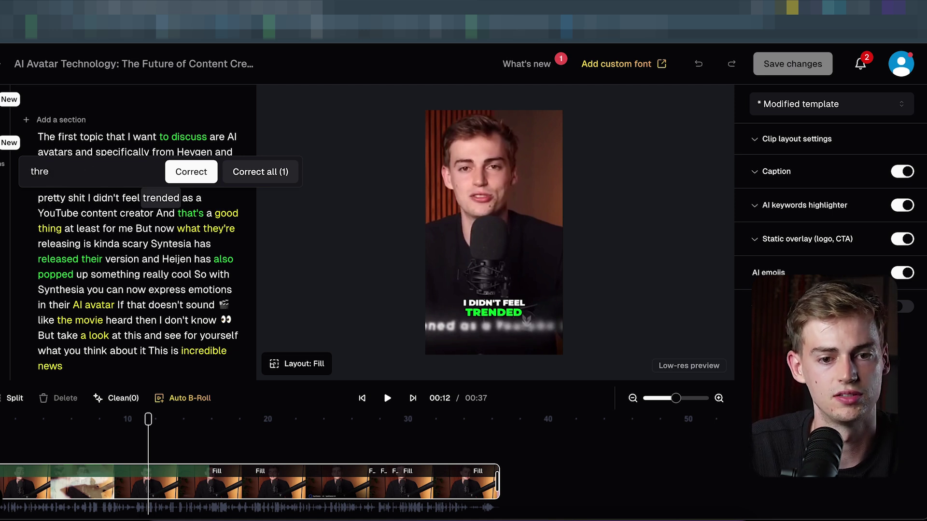
pyautogui.write('atened')
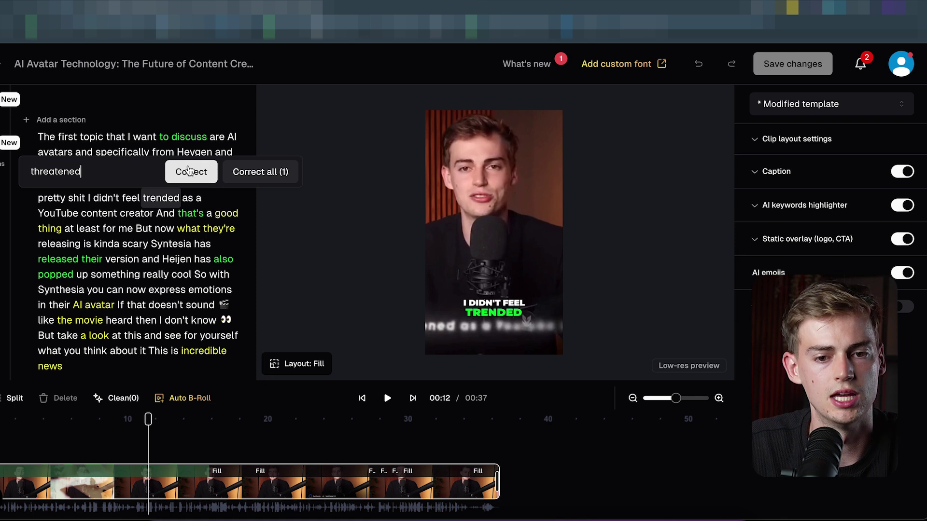
pyautogui.click(188, 173)
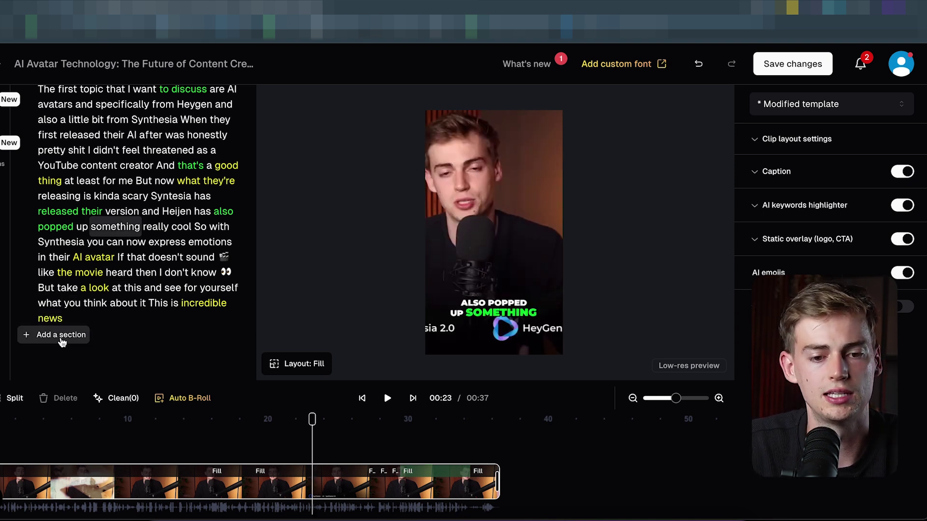
pyautogui.click(63, 338)
# Step: Append the lines from [0:01:02] 'I am so excited about this opportunity', extending the clip to 0:48
pyautogui.scroll(-5, 360, 245)
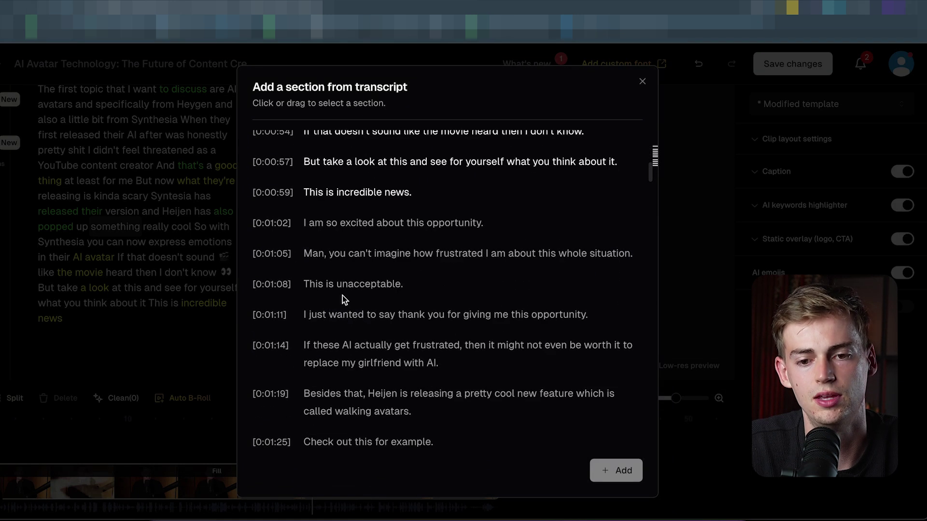
pyautogui.moveTo(305, 224); pyautogui.dragTo(543, 316)
pyautogui.press('Return')
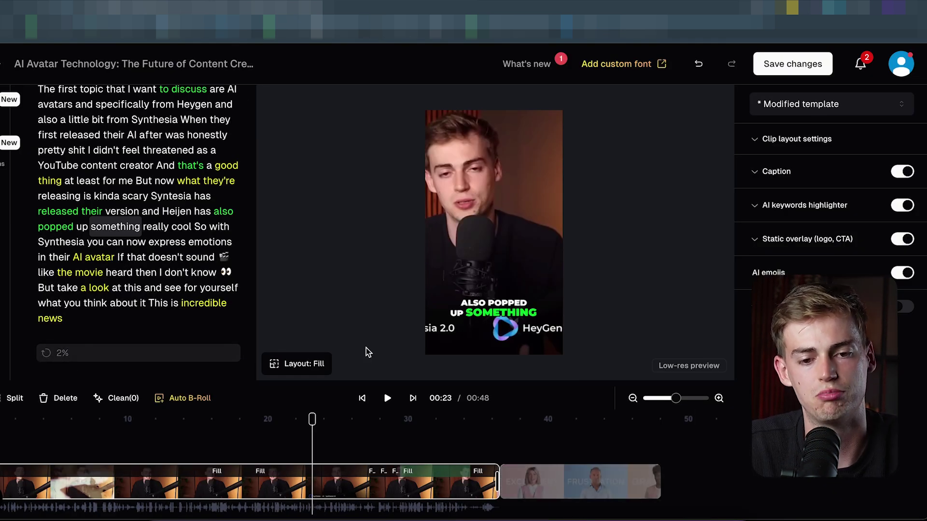
pyautogui.scroll(-1, 116, 316)
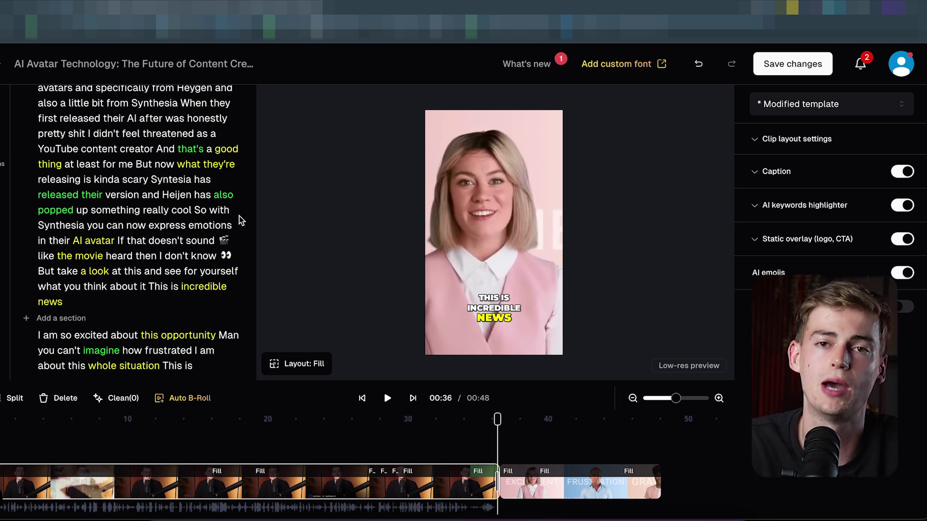
# Step: Drop a Cross fade transition between the original clip and the added section
pyautogui.click(5, 155)
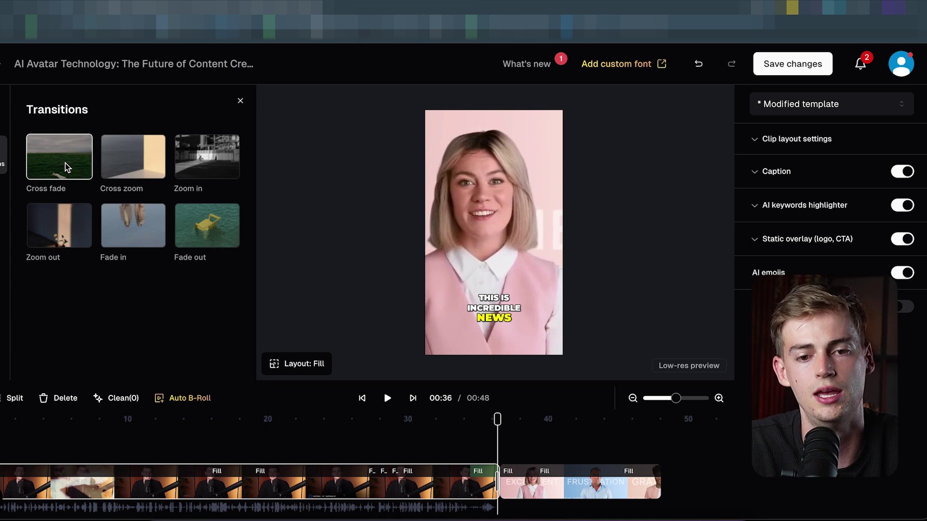
pyautogui.moveTo(65, 169); pyautogui.dragTo(525, 419)
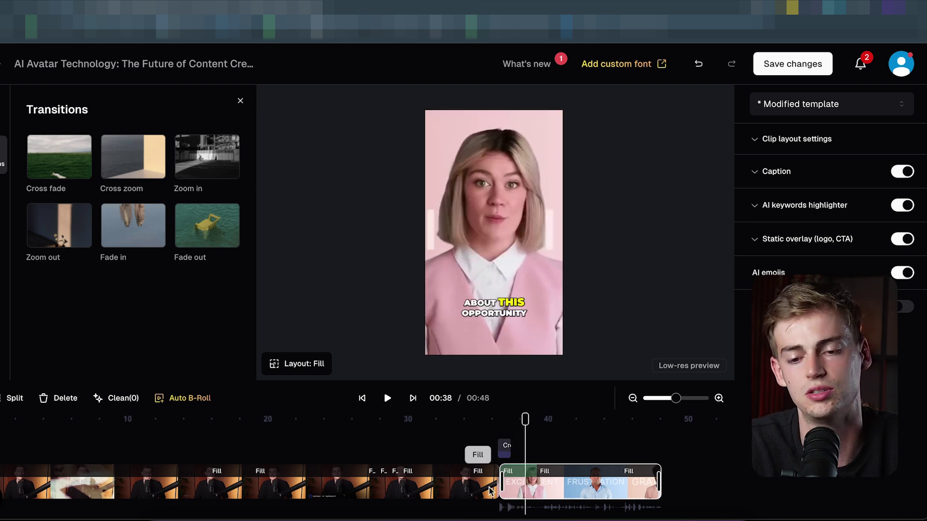
pyautogui.click(490, 485)
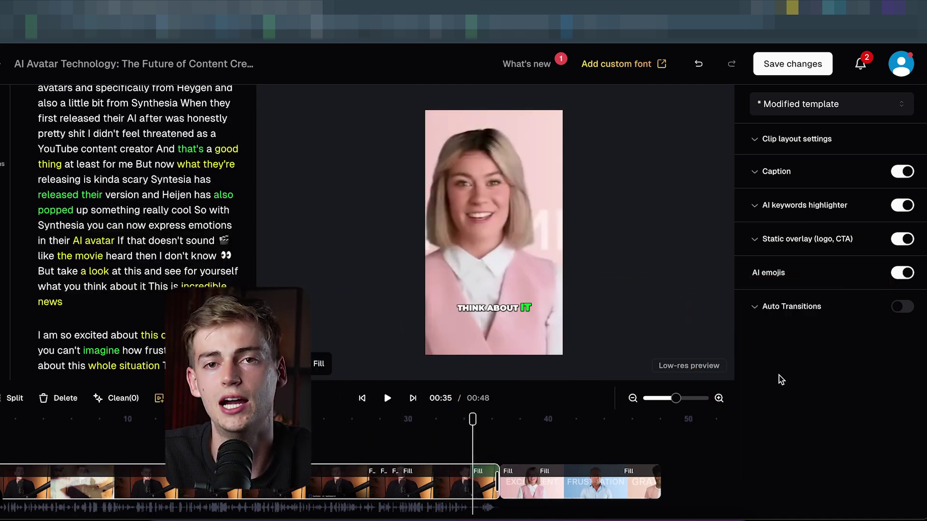
pyautogui.click(829, 106)
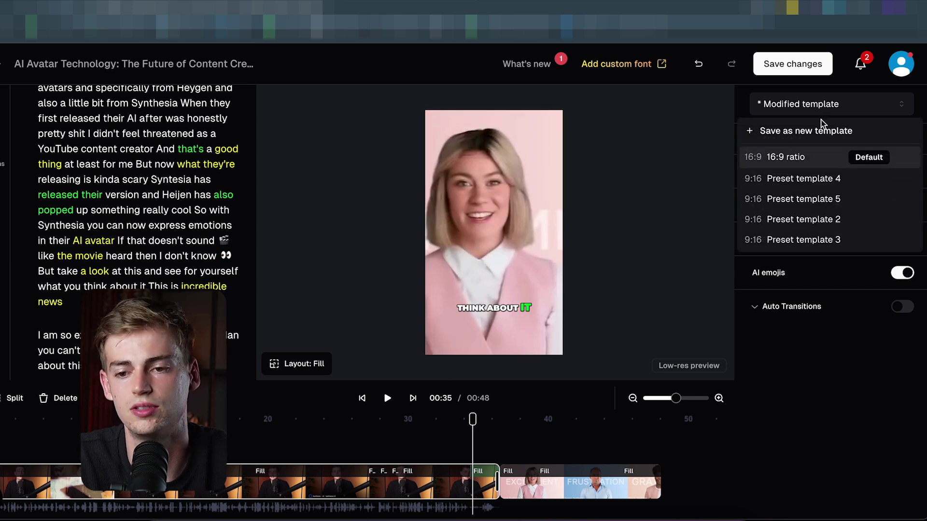
pyautogui.moveTo(830, 243)
pyautogui.moveTo(815, 263)
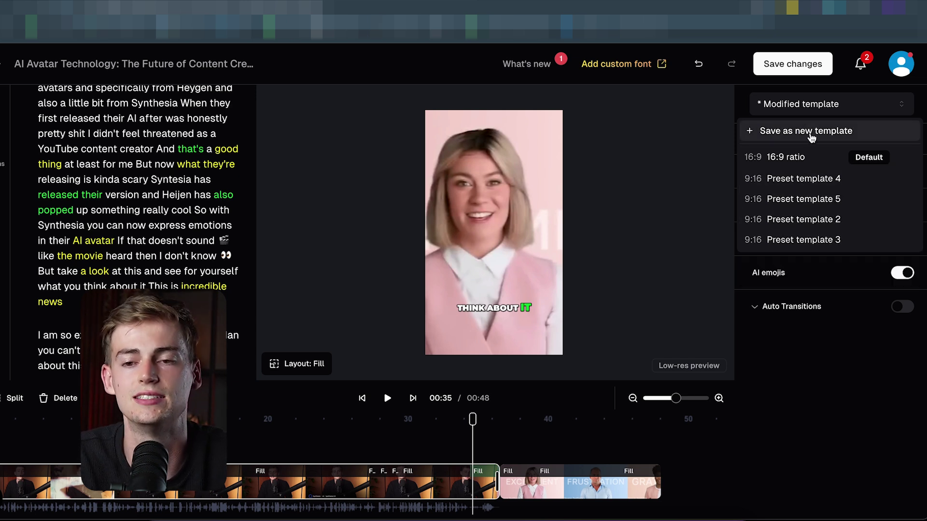
pyautogui.click(823, 401)
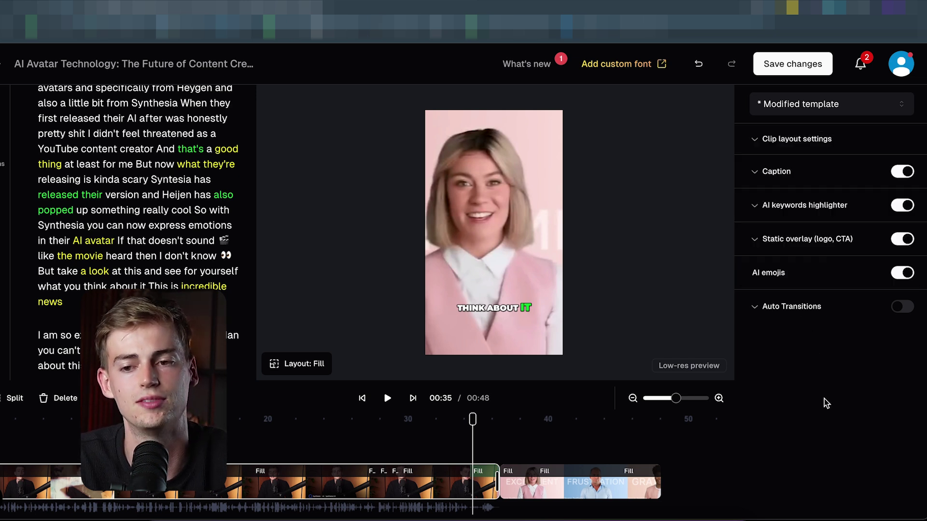
# Step: Expand the Clip layout settings (9:16, auto layouts, crop ratio) and the Caption settings
pyautogui.click(769, 144)
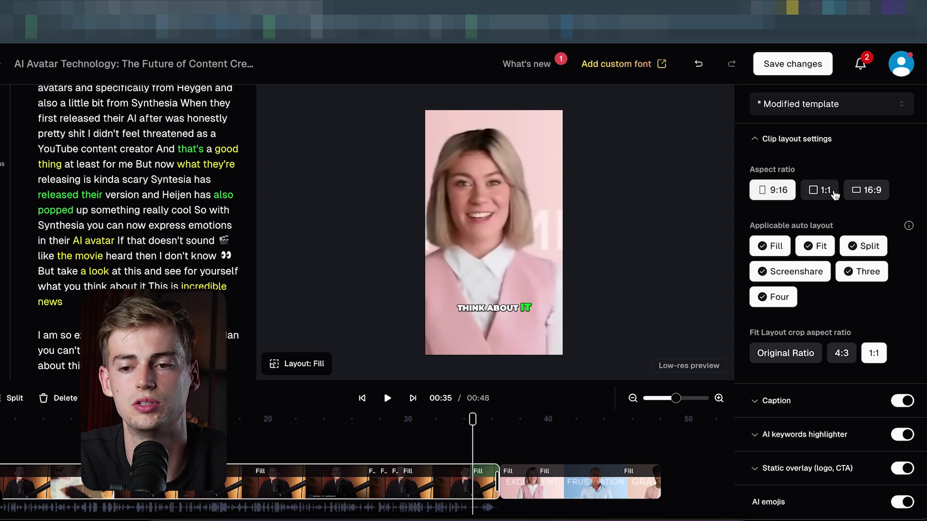
pyautogui.scroll(-2, 811, 254)
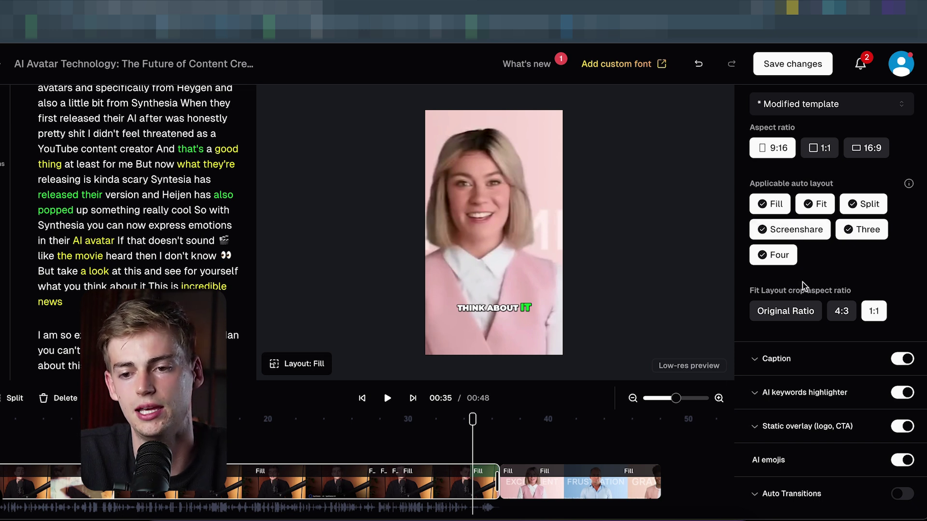
pyautogui.click(756, 363)
pyautogui.scroll(-5, 791, 344)
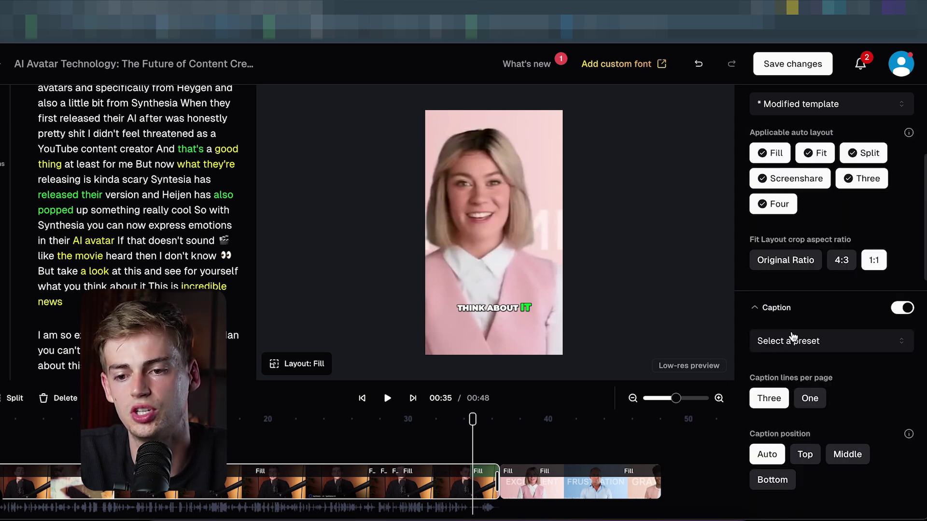
pyautogui.click(788, 336)
pyautogui.scroll(-3, 806, 314)
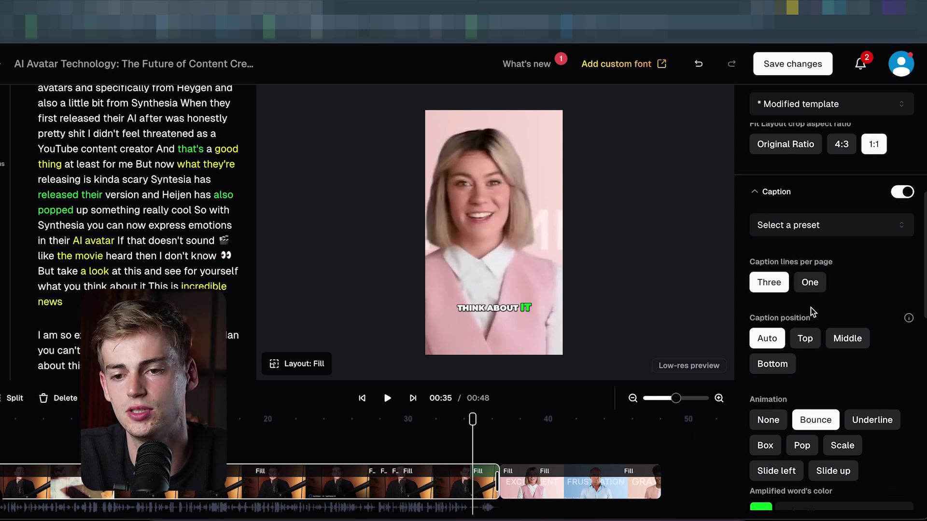
pyautogui.scroll(-1, 811, 298)
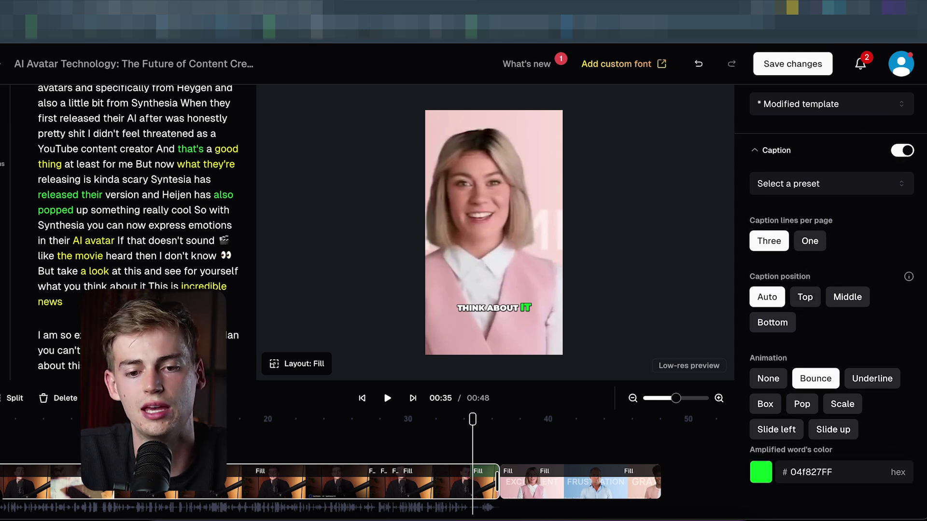
pyautogui.click(238, 418)
pyautogui.moveTo(239, 418); pyautogui.dragTo(362, 424)
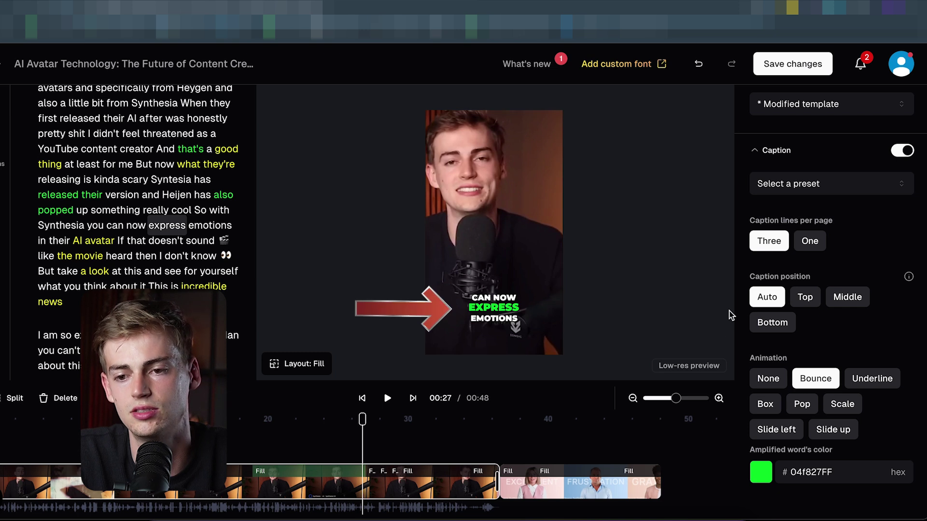
pyautogui.click(809, 243)
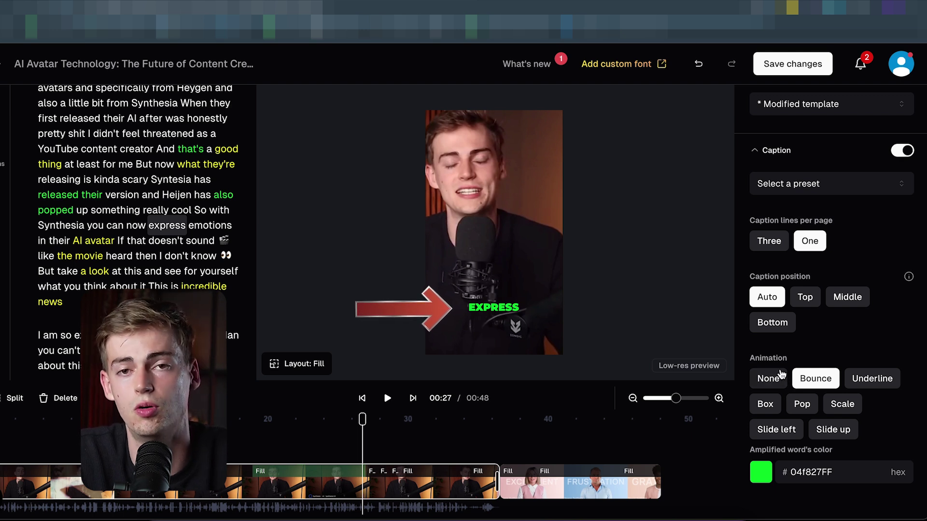
pyautogui.scroll(-2, 790, 335)
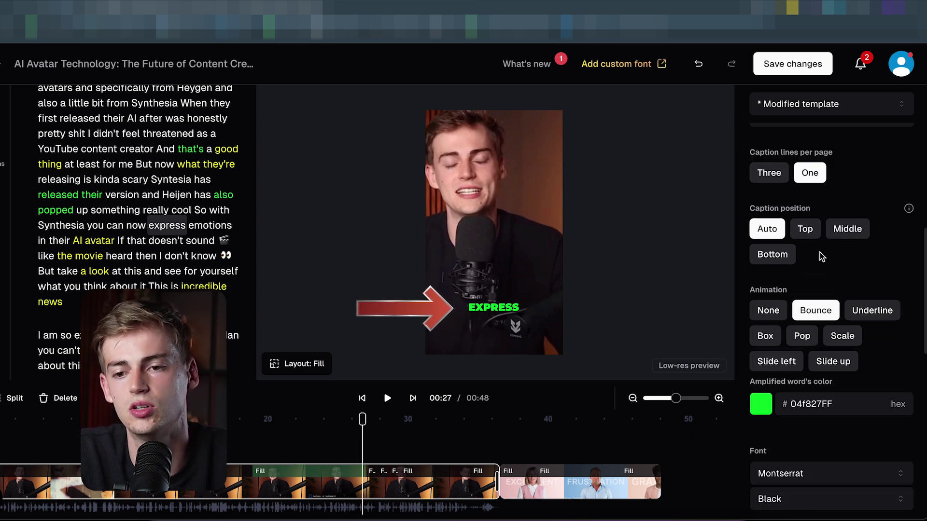
pyautogui.click(840, 232)
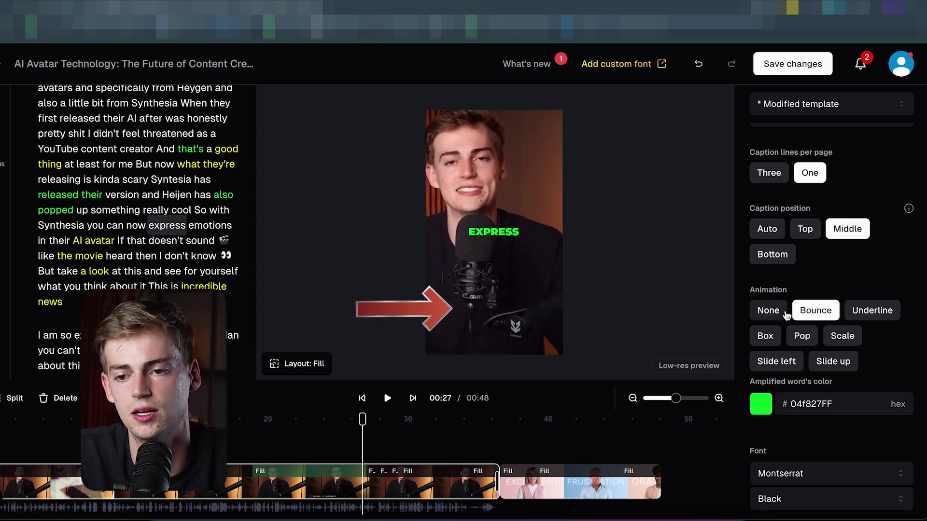
pyautogui.scroll(-1, 782, 290)
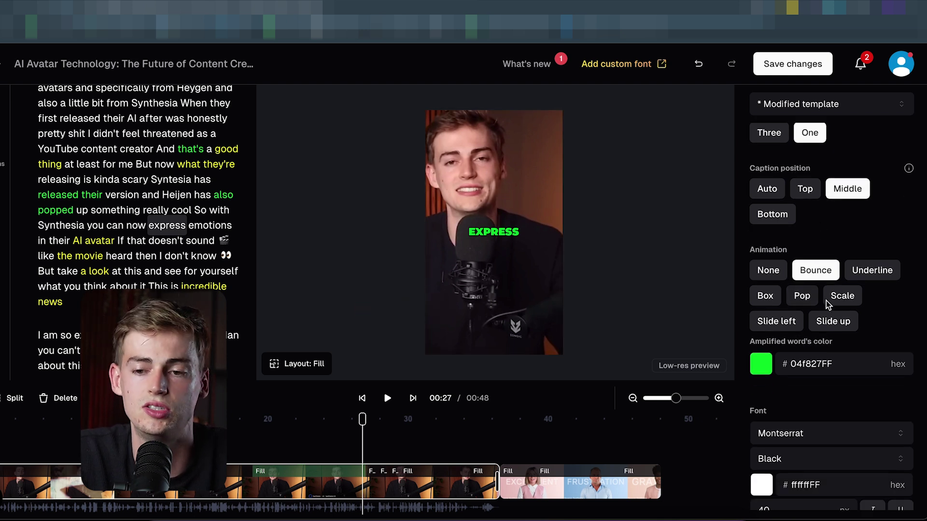
pyautogui.scroll(-2, 830, 302)
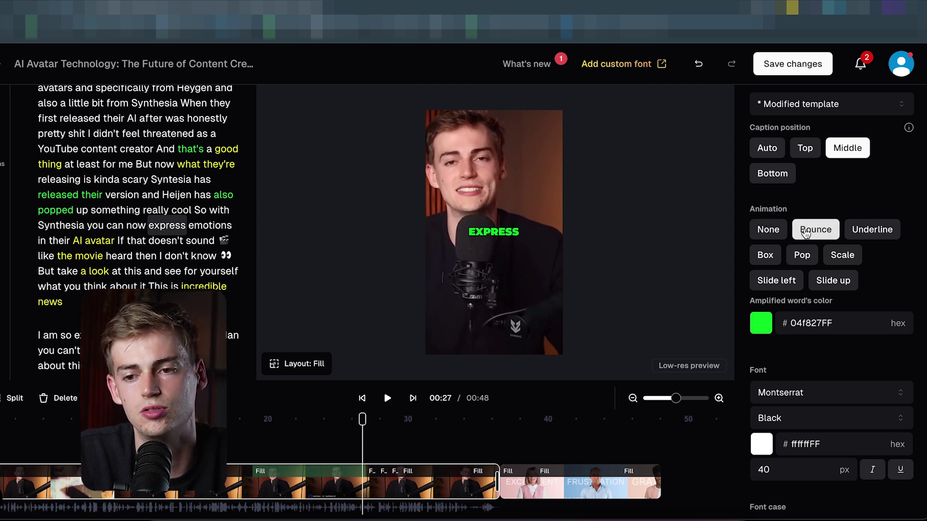
pyautogui.scroll(-1, 806, 302)
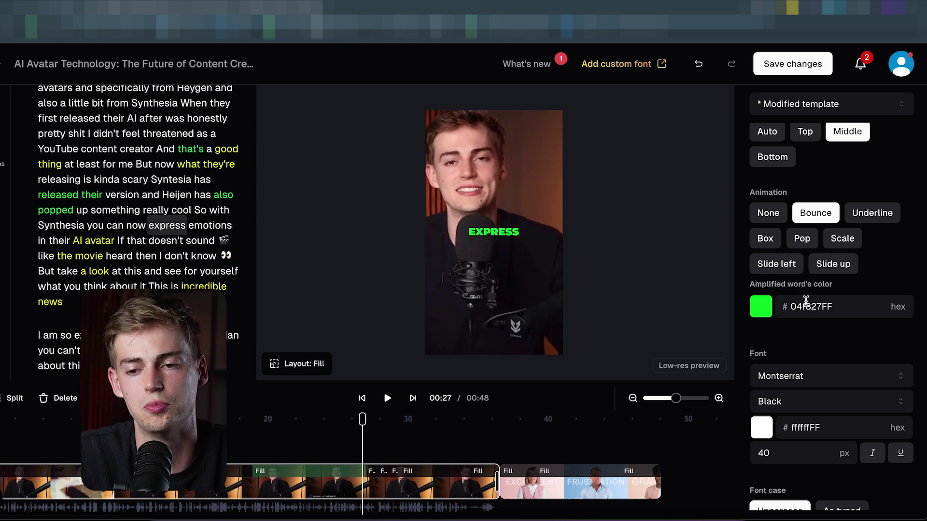
pyautogui.scroll(-1, 790, 336)
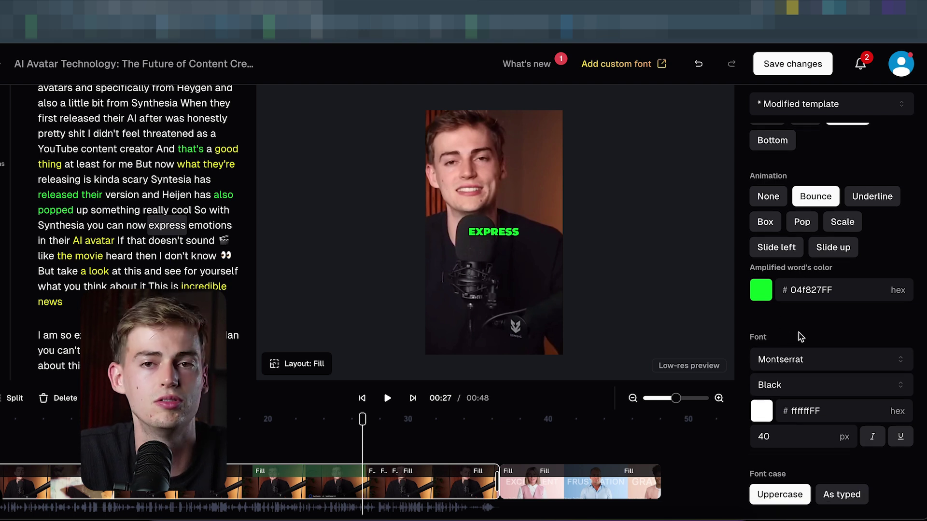
pyautogui.scroll(-1, 810, 309)
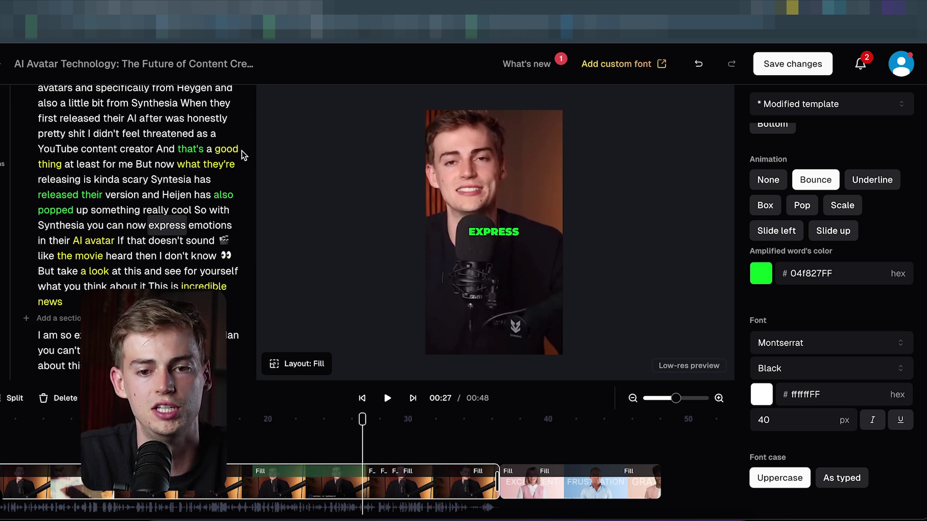
# Step: Cue the clip to the word 'Synthesia' at 00:06 using the transcript word menu
pyautogui.click(107, 133)
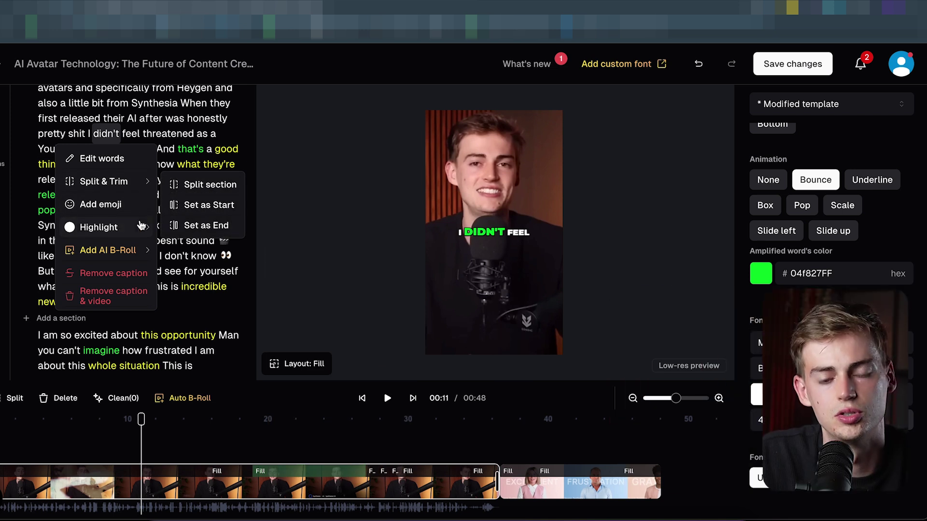
pyautogui.moveTo(124, 230)
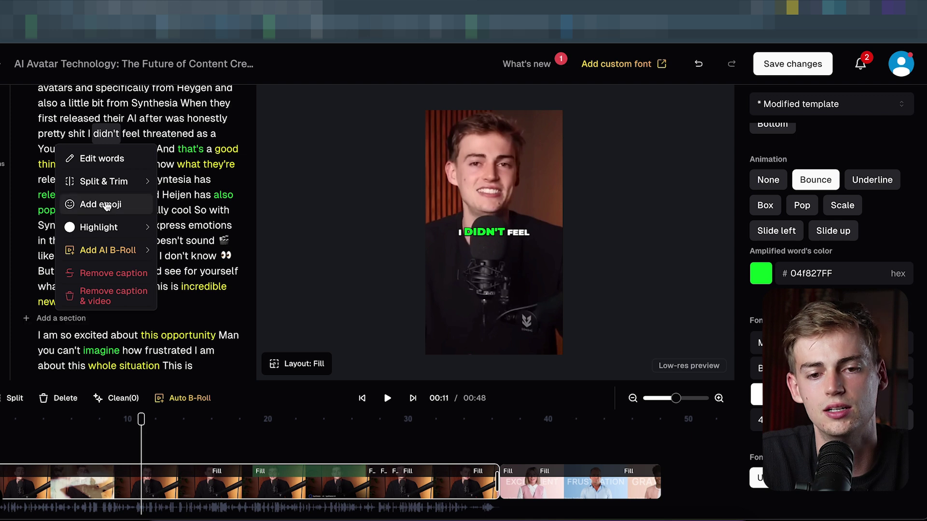
pyautogui.moveTo(122, 182)
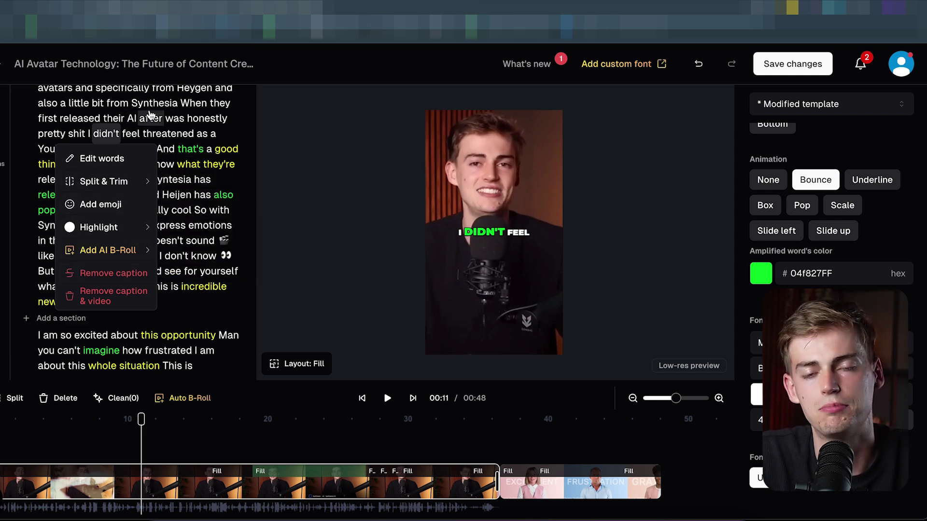
pyautogui.click(144, 109)
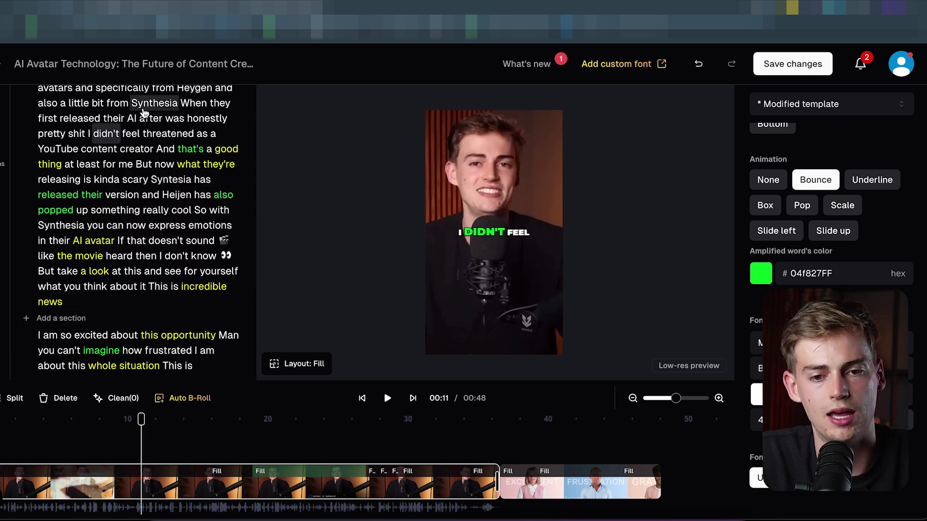
pyautogui.click(246, 282)
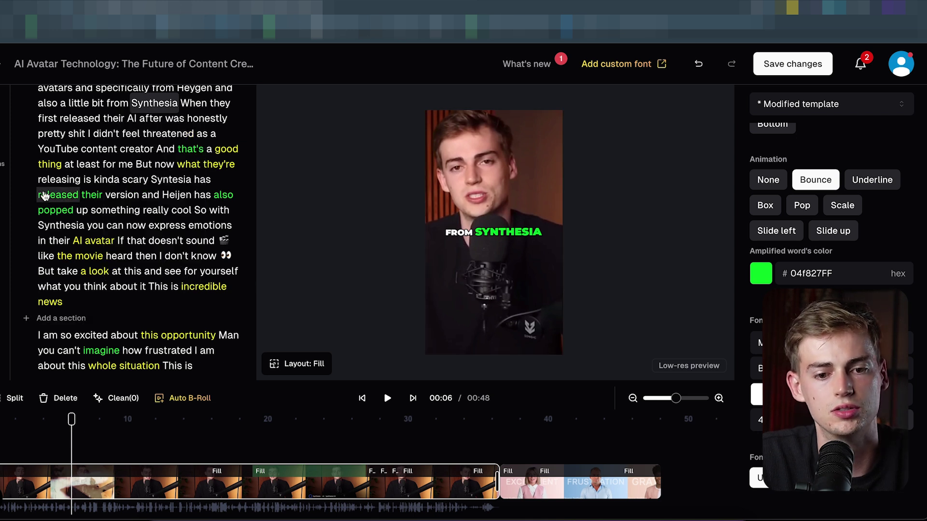
pyautogui.scroll(-1, 810, 279)
pyautogui.scroll(-3, 810, 279)
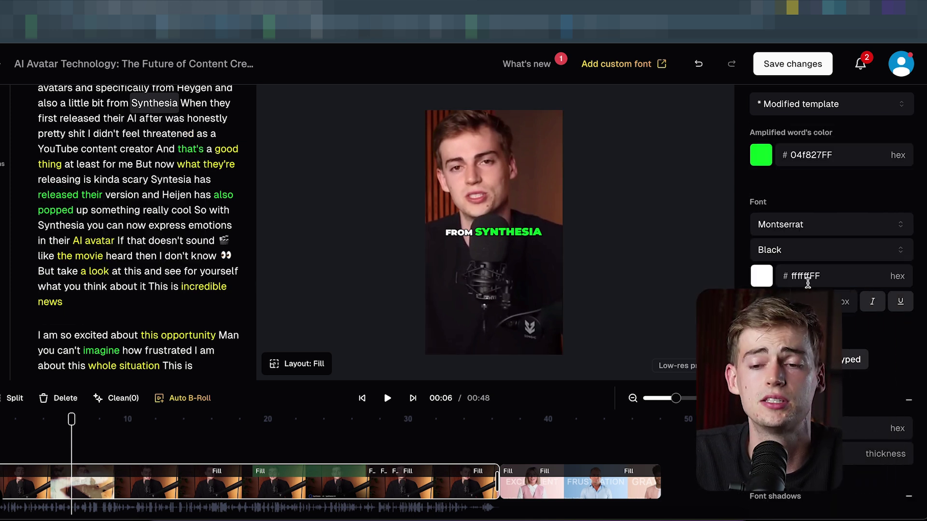
pyautogui.scroll(-1, 846, 267)
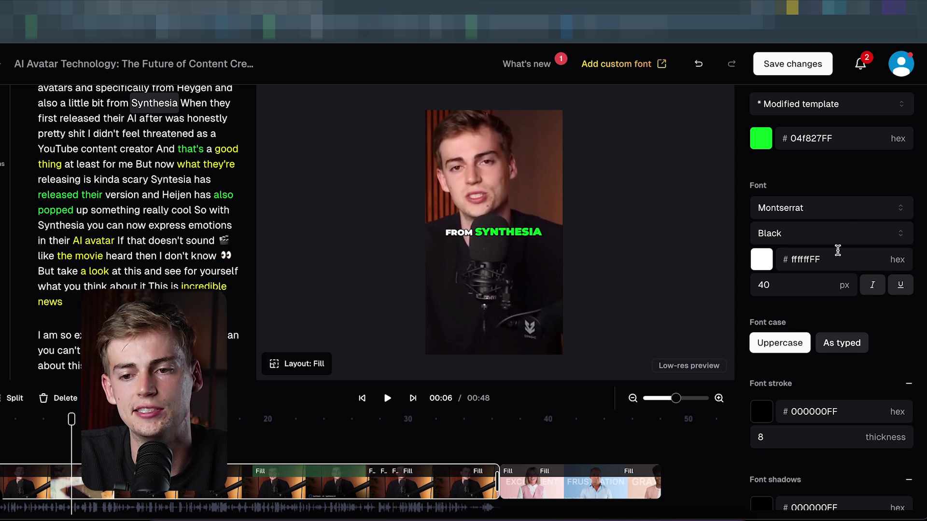
pyautogui.scroll(-2, 817, 259)
pyautogui.scroll(-1, 795, 260)
pyautogui.scroll(-1, 797, 266)
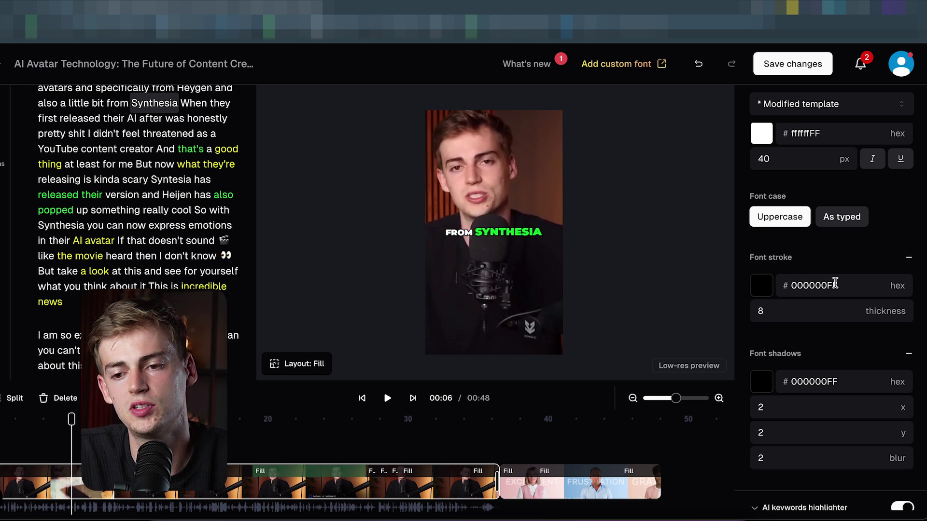
pyautogui.scroll(-3, 838, 321)
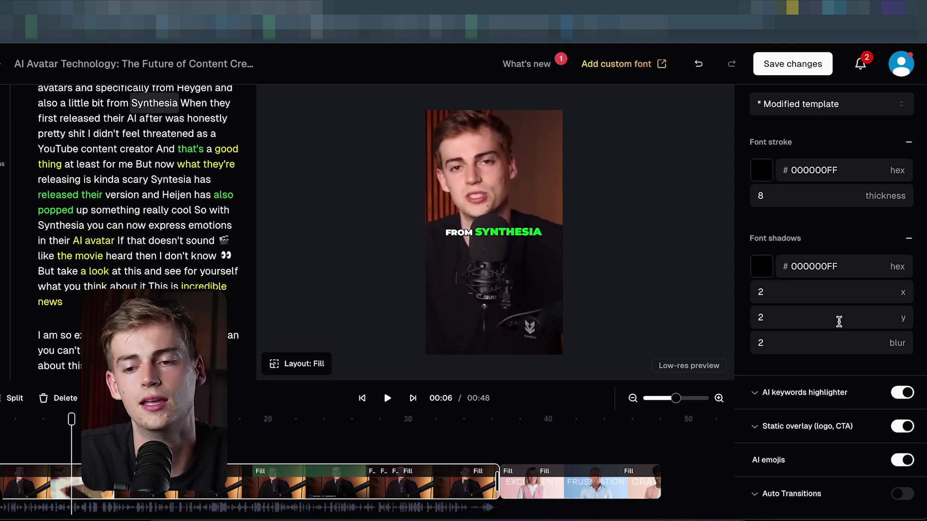
# Step: Toggle AI keyword highlighting off and on, jump to 'version', then switch AI emojis off and on
pyautogui.click(777, 400)
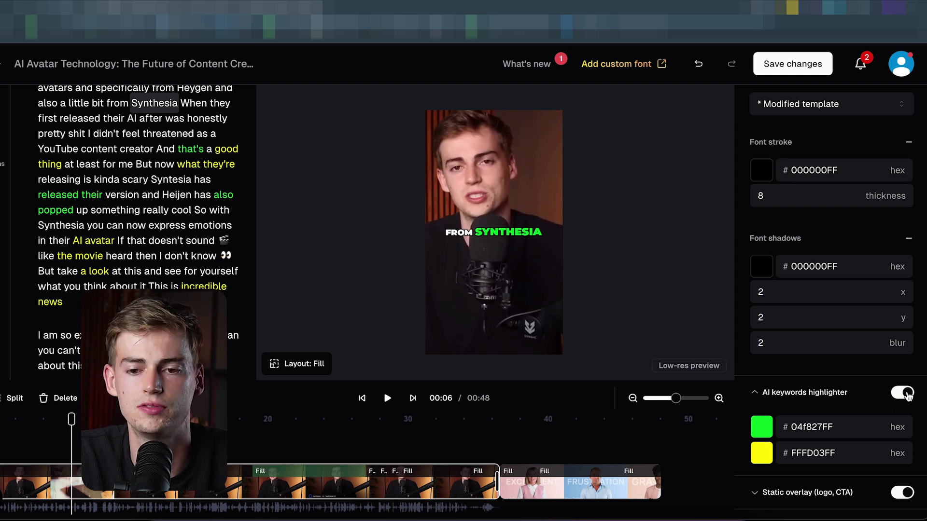
pyautogui.click(908, 394)
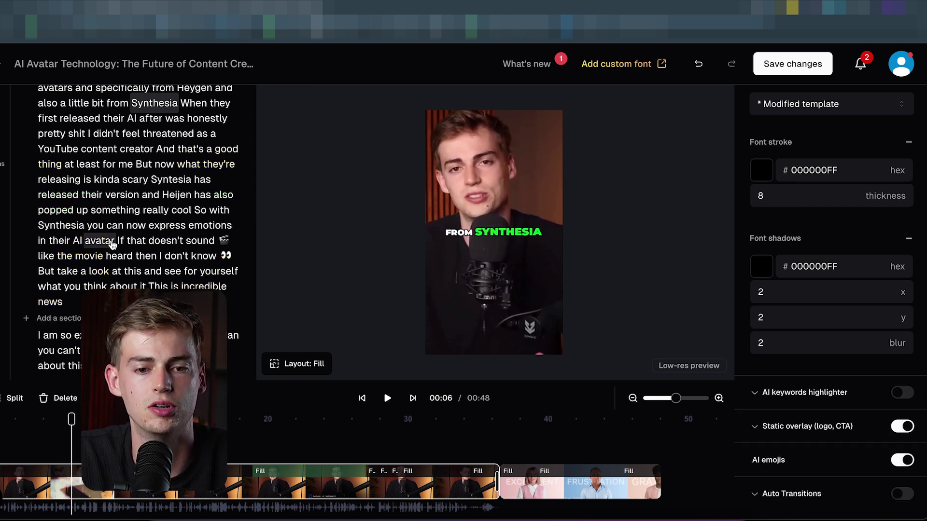
pyautogui.click(122, 195)
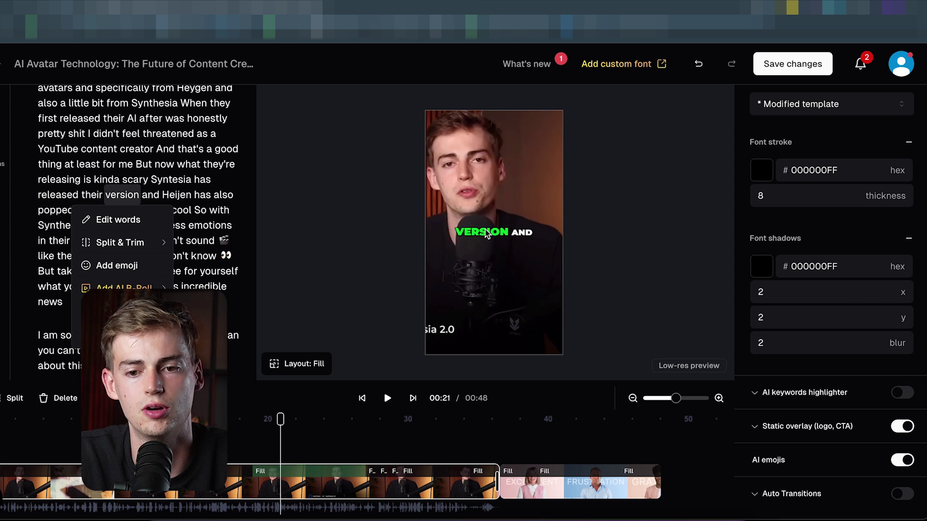
pyautogui.click(899, 394)
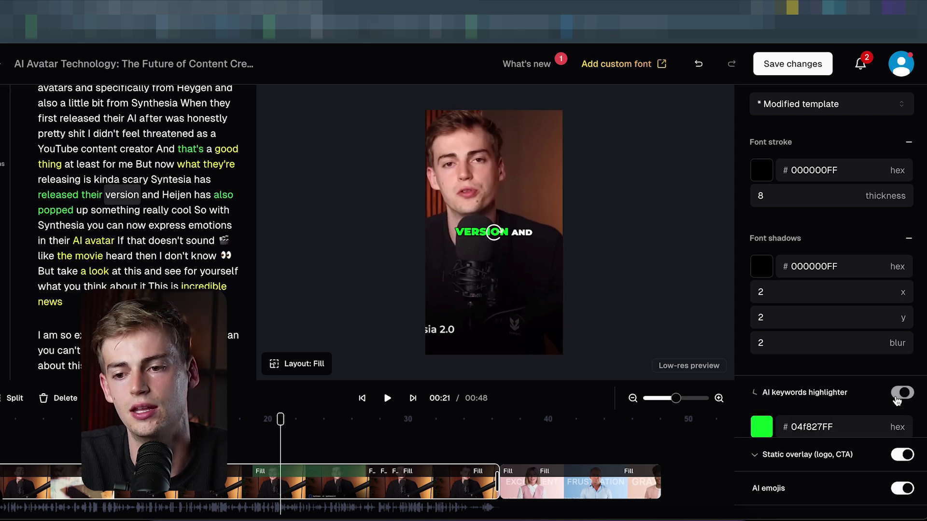
pyautogui.scroll(-2, 826, 399)
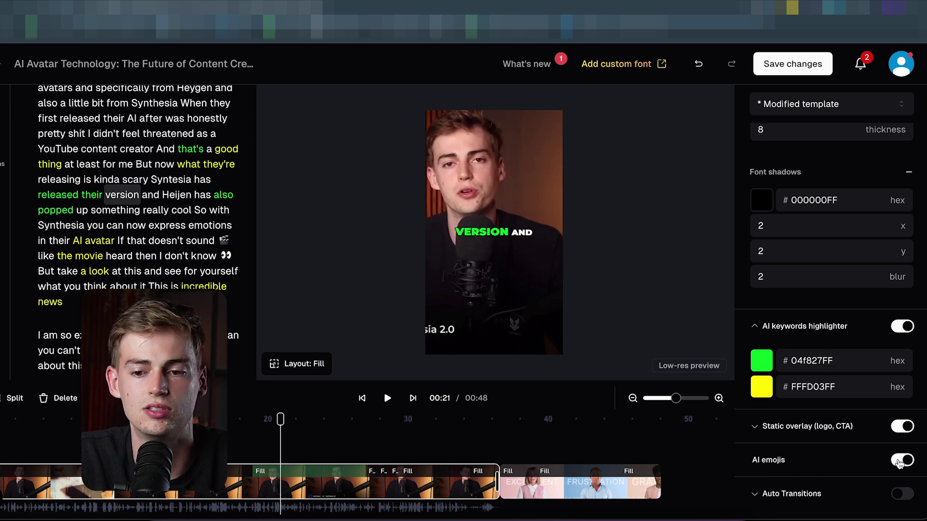
pyautogui.click(899, 462)
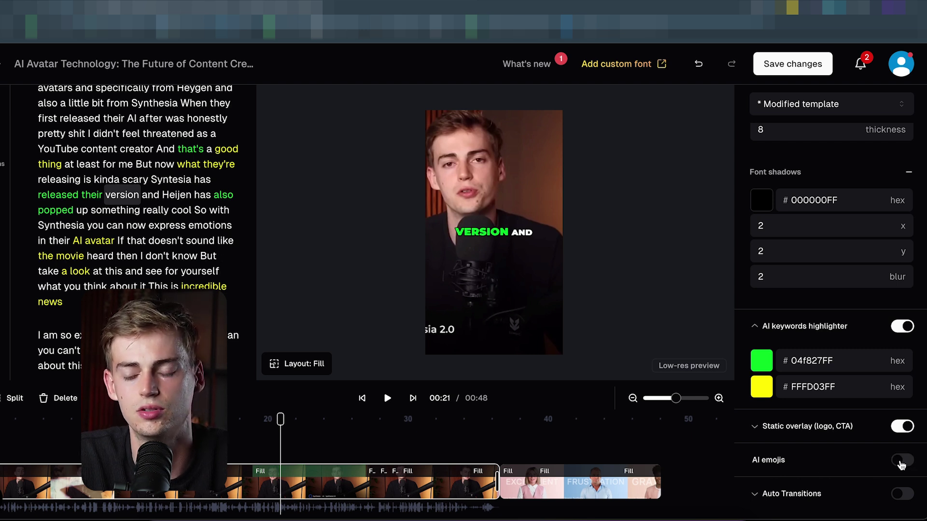
pyautogui.click(900, 465)
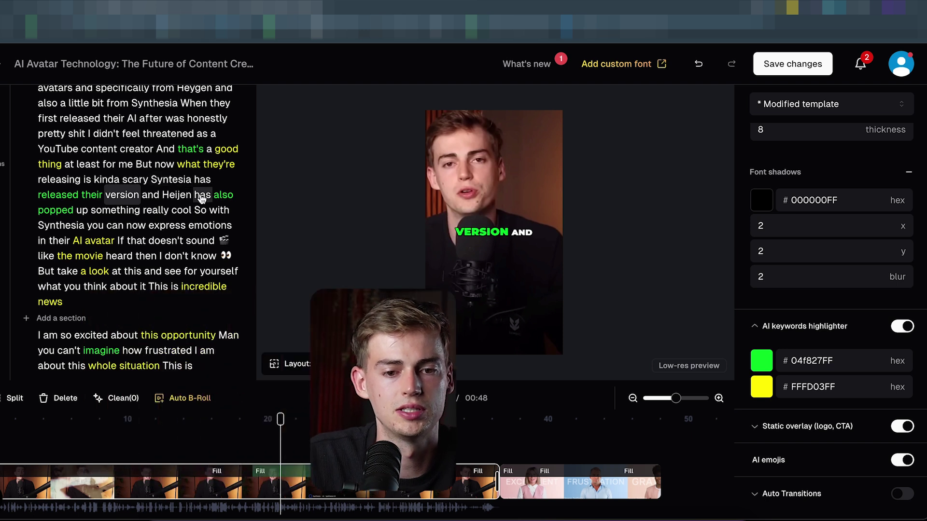
# Step: Cue the clip to the word 'sound' in the transcript and briefly play it
pyautogui.click(223, 244)
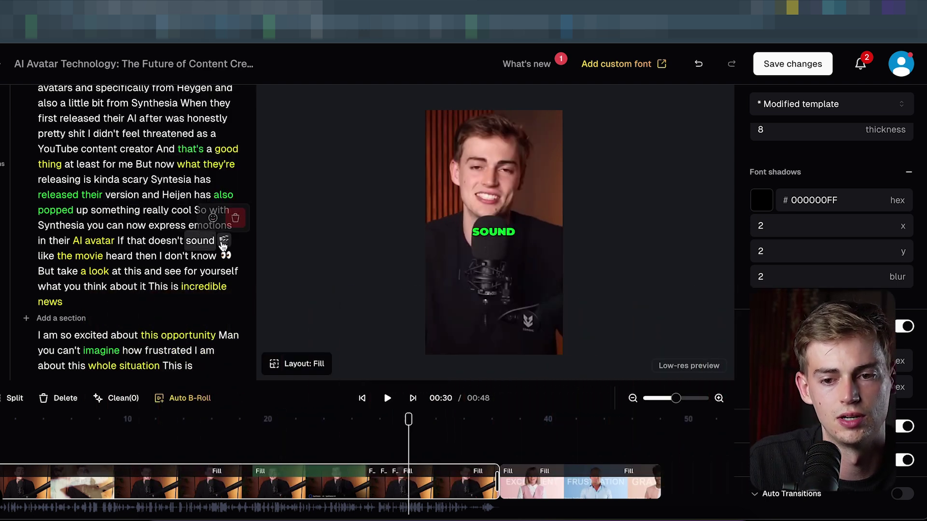
pyautogui.click(207, 243)
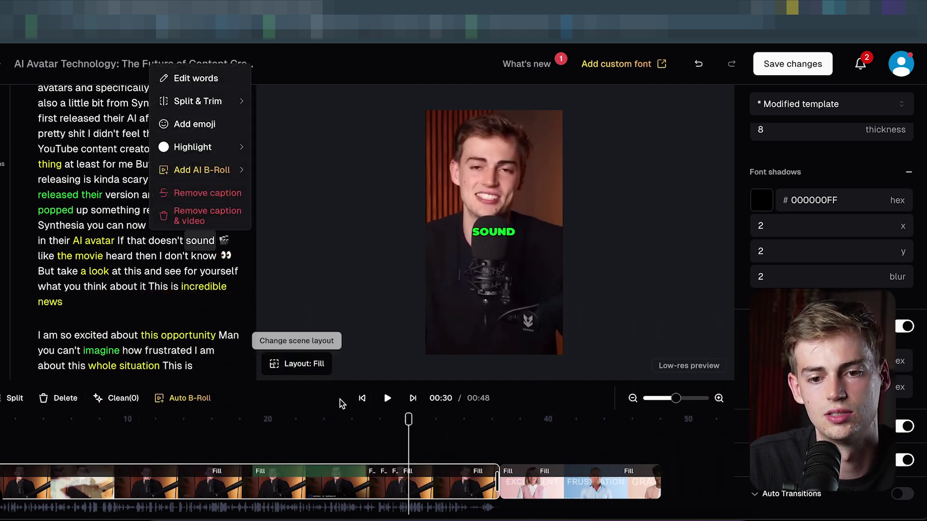
pyautogui.click(388, 399)
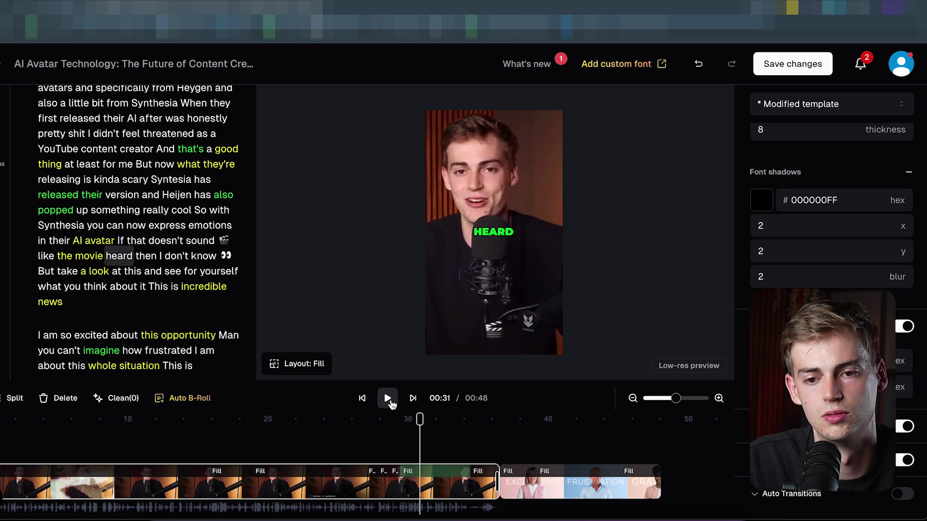
pyautogui.click(387, 399)
# Step: Place the clapperboard emoji just below the LIKE THE MOVIE caption in the preview
pyautogui.moveTo(485, 335); pyautogui.dragTo(523, 212)
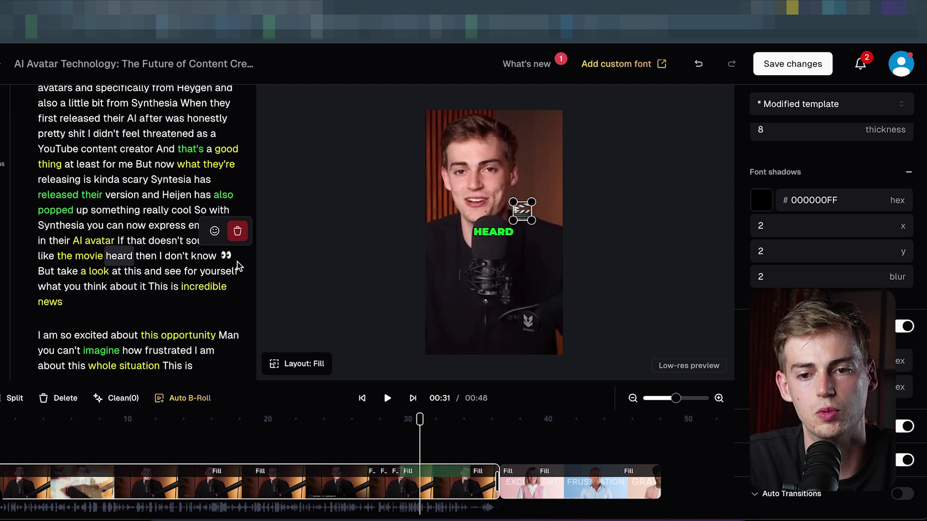
pyautogui.click(223, 244)
pyautogui.moveTo(496, 268); pyautogui.dragTo(516, 263)
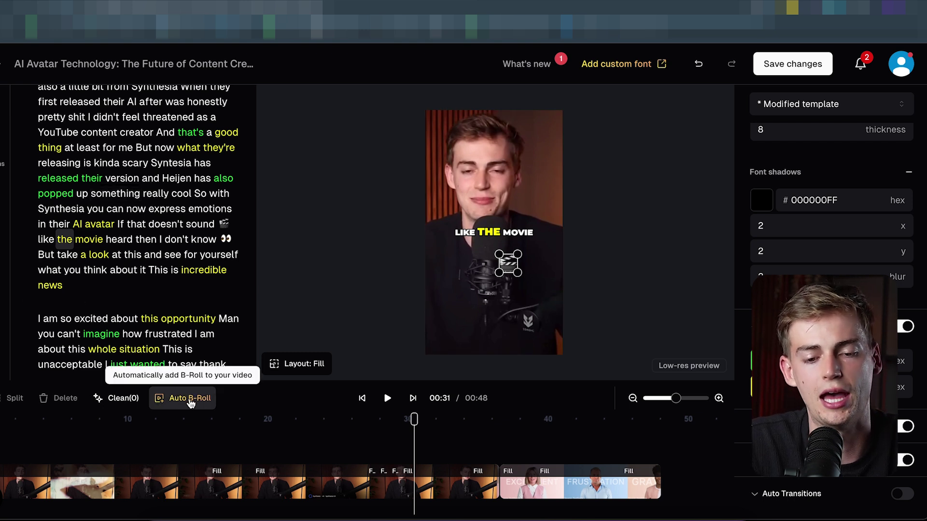
# Step: Generate AI B-roll from Auto B-Roll, adding four image overlays on their own track
pyautogui.click(191, 403)
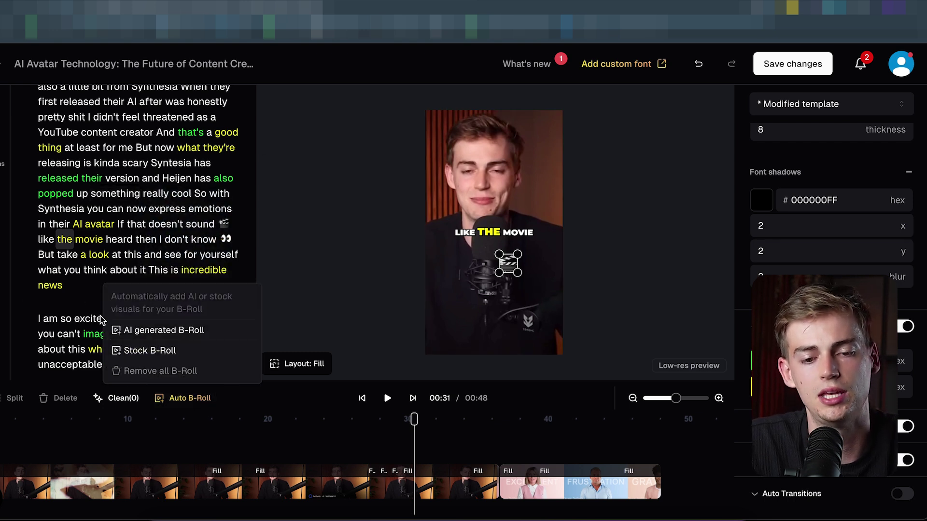
pyautogui.moveTo(139, 353)
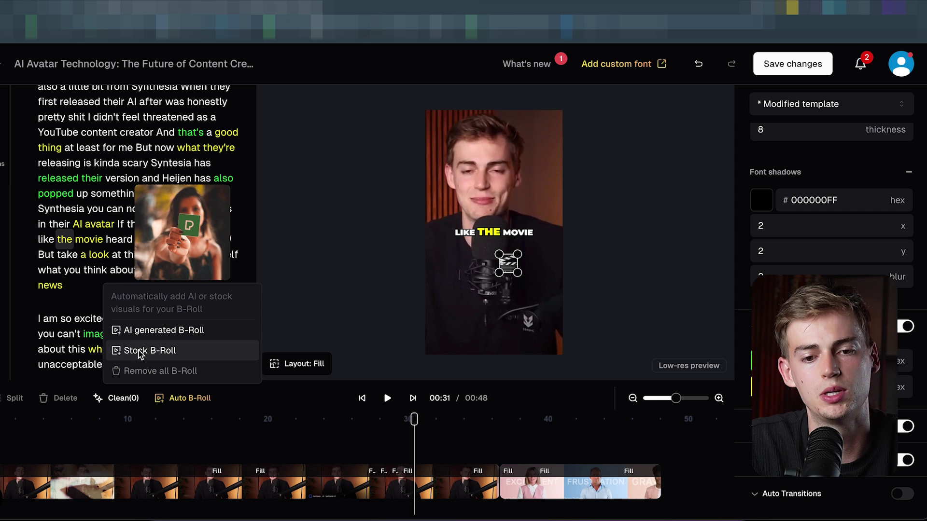
pyautogui.moveTo(133, 336)
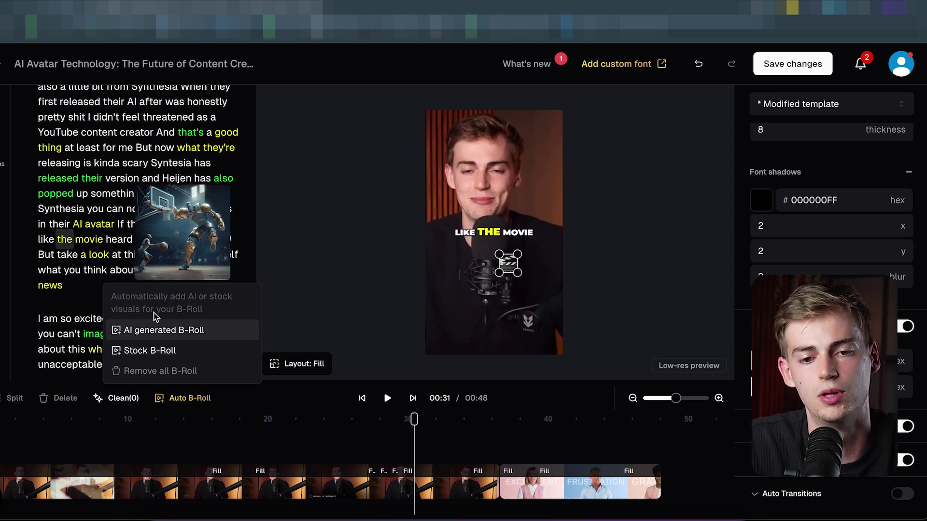
pyautogui.click(159, 331)
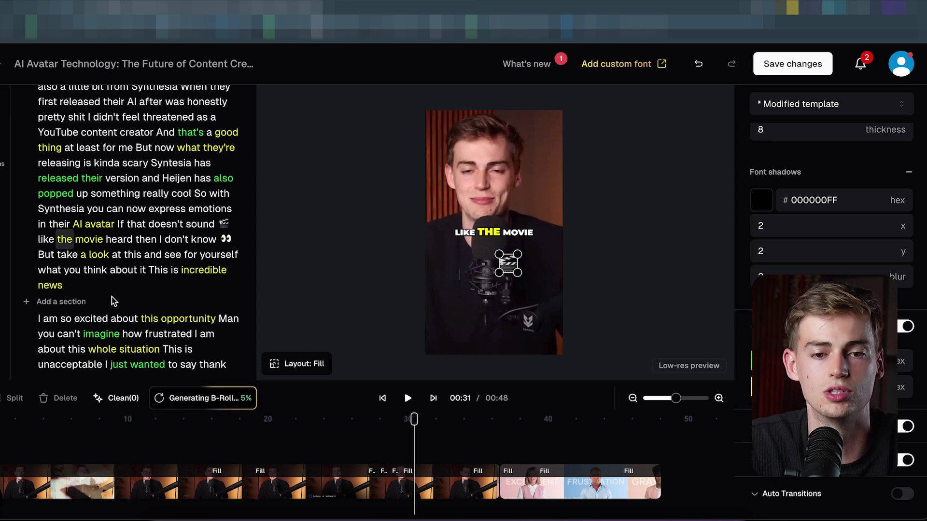
pyautogui.scroll(2, 120, 304)
pyautogui.scroll(-1, 130, 290)
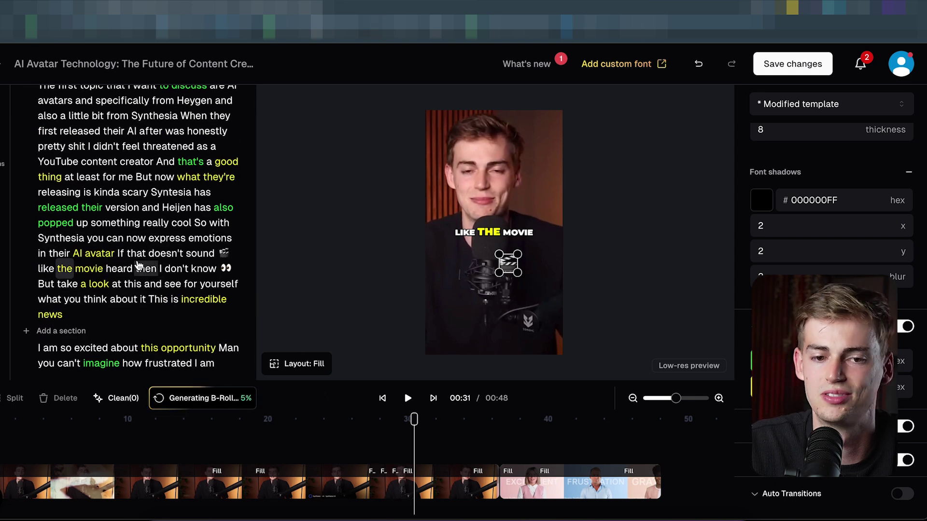
pyautogui.scroll(2, 121, 267)
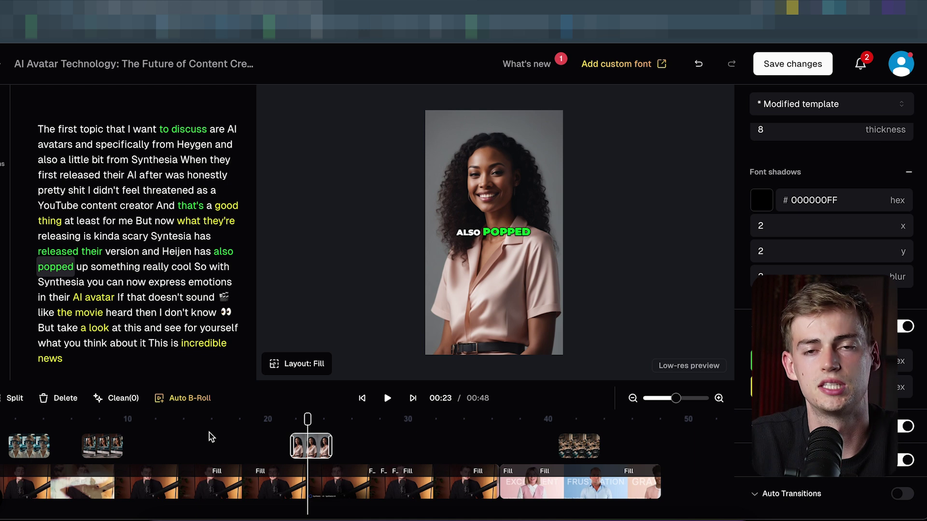
# Step: Review the prompts of the laptop, smiling woman and cluttered desk B-roll images
pyautogui.click(21, 420)
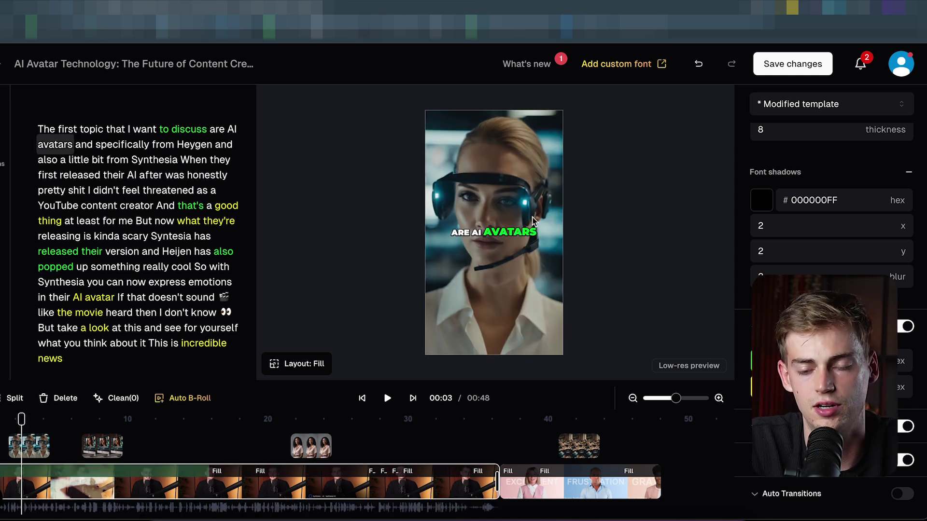
pyautogui.click(104, 443)
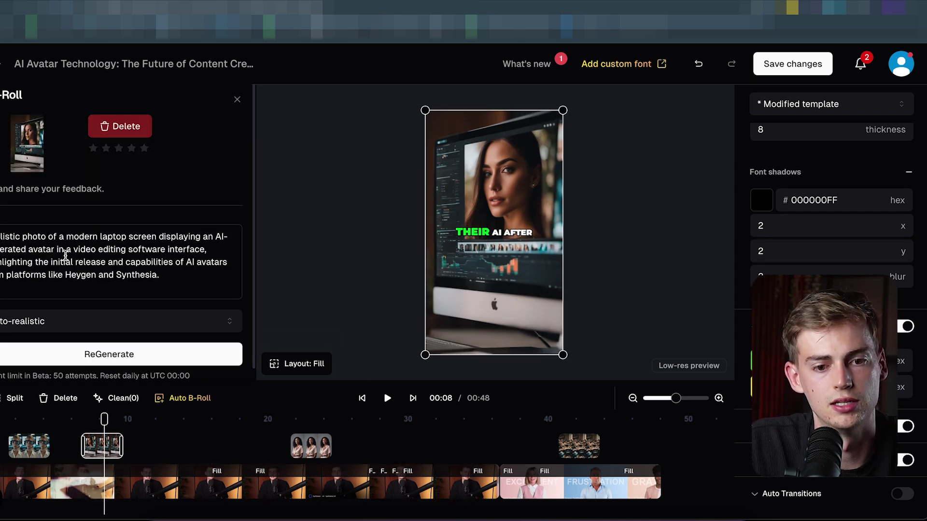
pyautogui.click(320, 422)
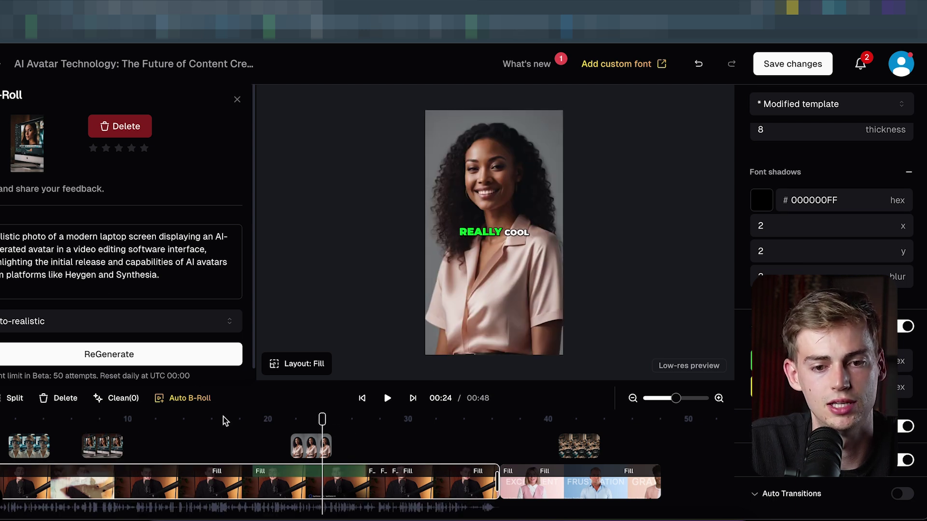
pyautogui.click(295, 440)
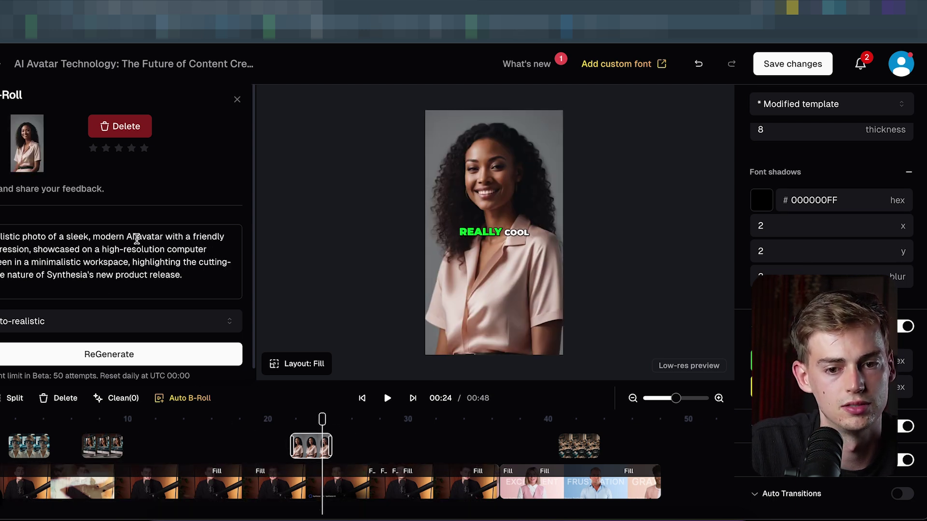
pyautogui.click(575, 443)
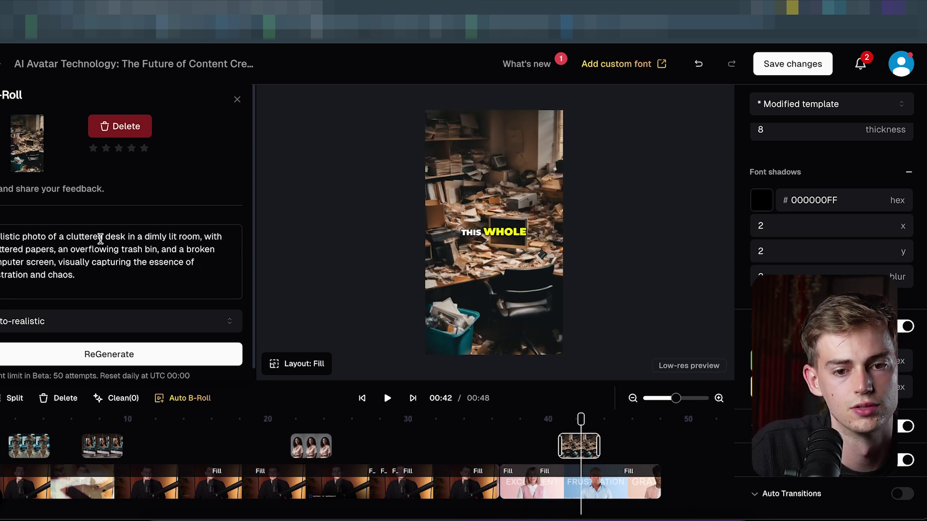
# Step: Close the B-Roll details panel and save the edited clip's changes
pyautogui.click(237, 100)
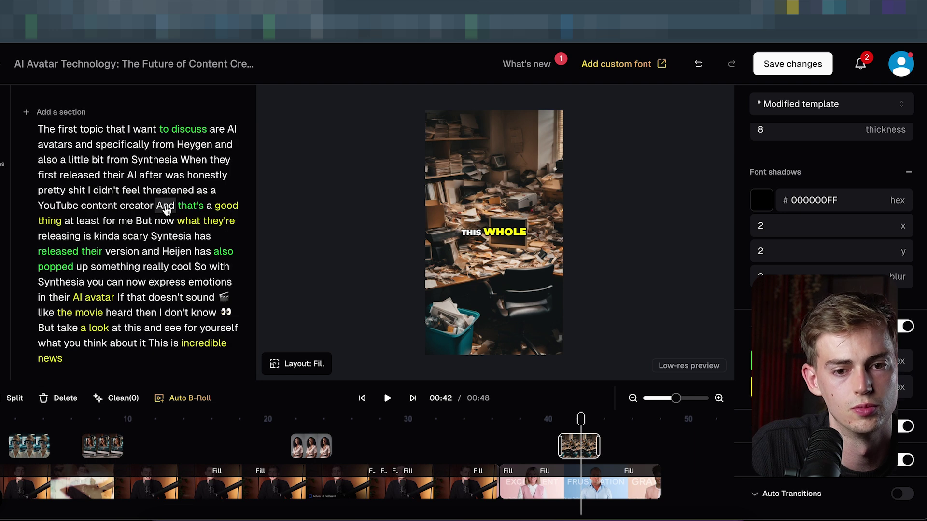
pyautogui.scroll(-3, 163, 256)
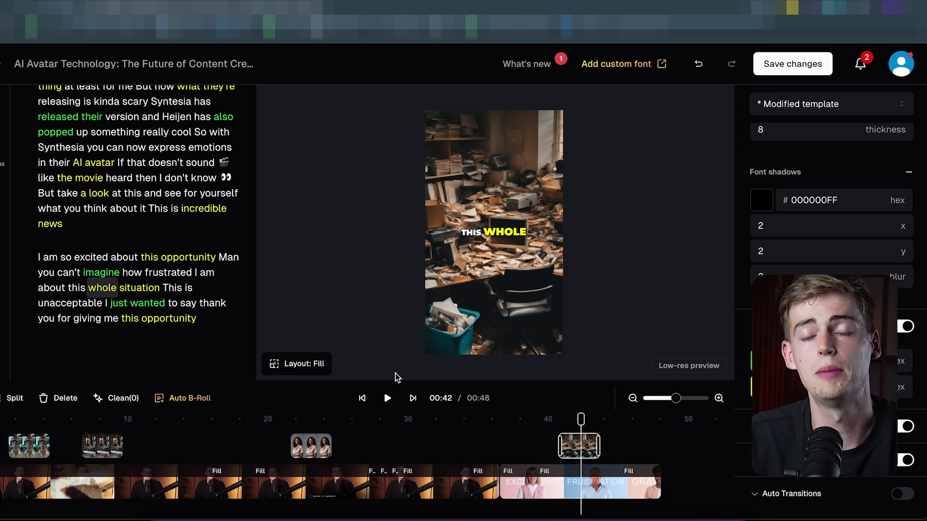
pyautogui.click(757, 72)
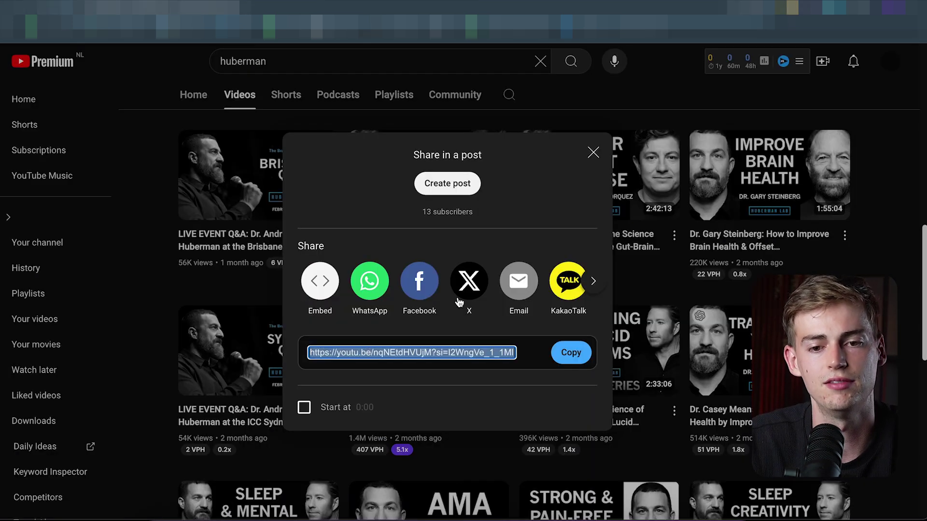
# Step: Close YouTube's share dialog once the podcast video's link is copied
pyautogui.press('Escape')
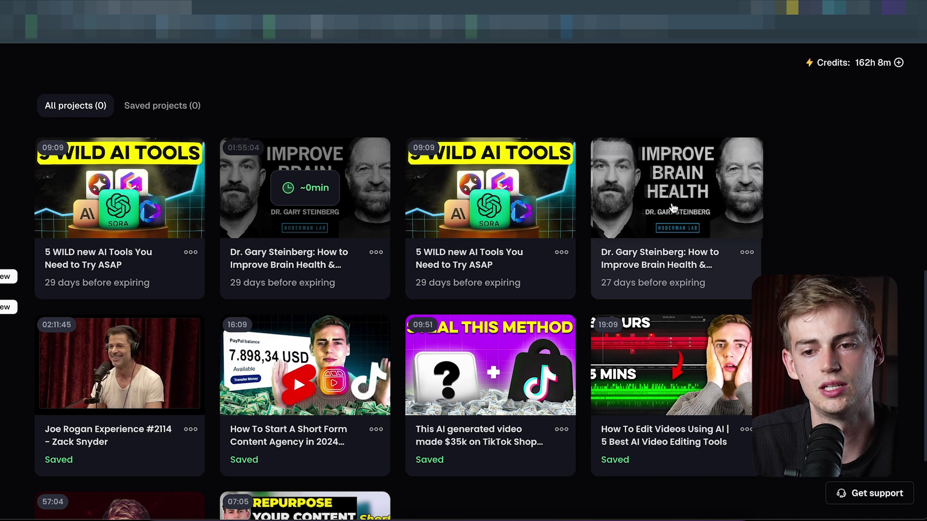
# Step: Open the brain health podcast project and scroll to its top clip, #1
pyautogui.click(674, 207)
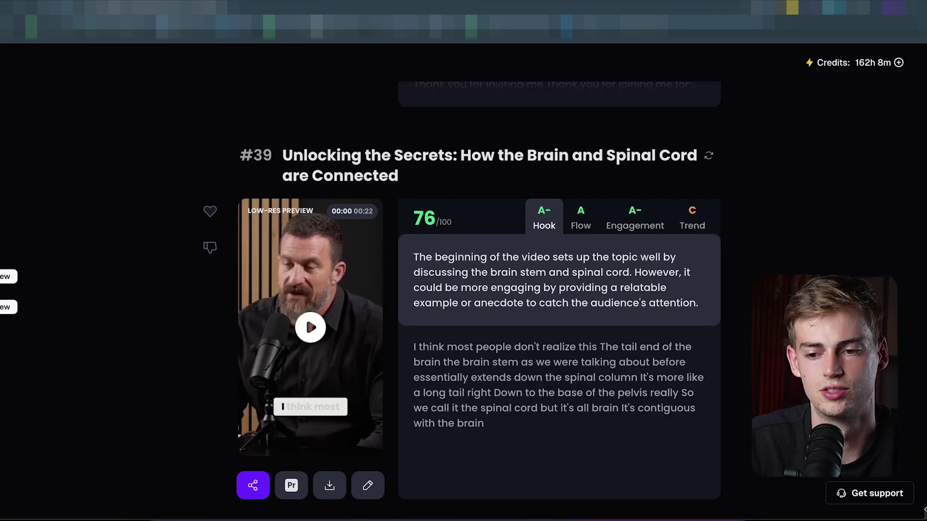
pyautogui.moveTo(924, 512); pyautogui.dragTo(828, 114)
pyautogui.scroll(8, 827, 114)
pyautogui.scroll(-3, 656, 251)
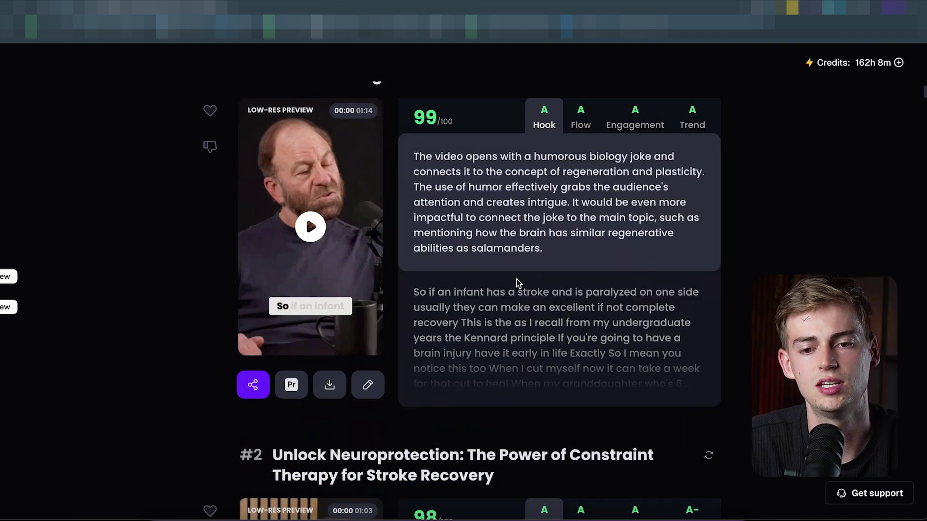
pyautogui.scroll(1, 655, 251)
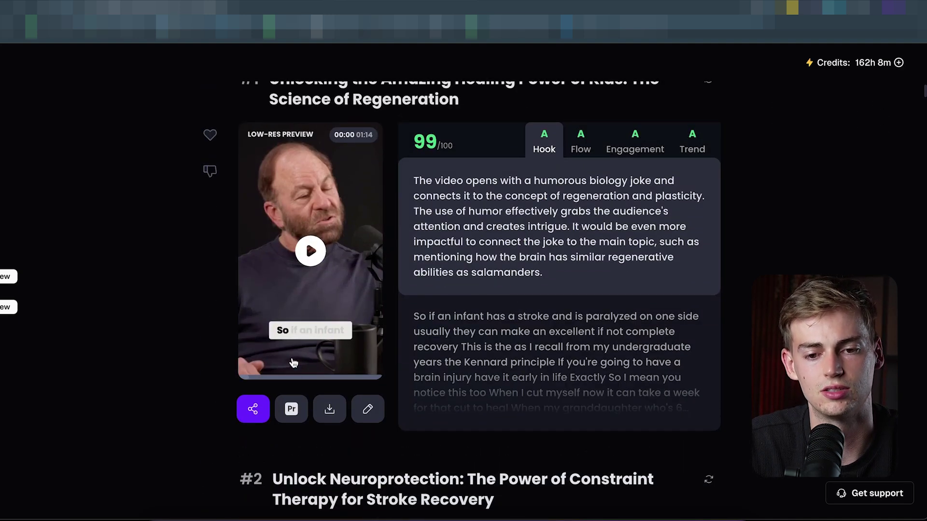
# Step: Preview the healing power of kids clip, then open it in the editor
pyautogui.click(306, 275)
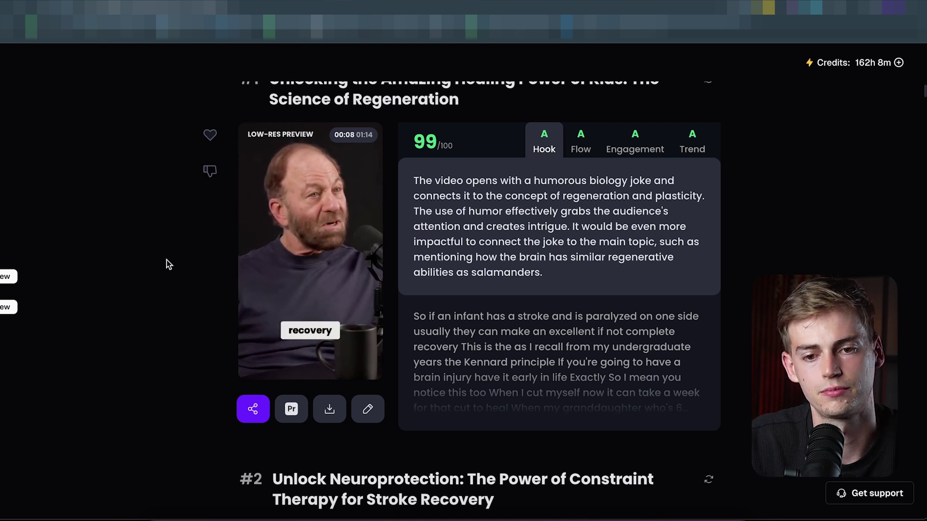
pyautogui.moveTo(265, 258)
pyautogui.click(322, 264)
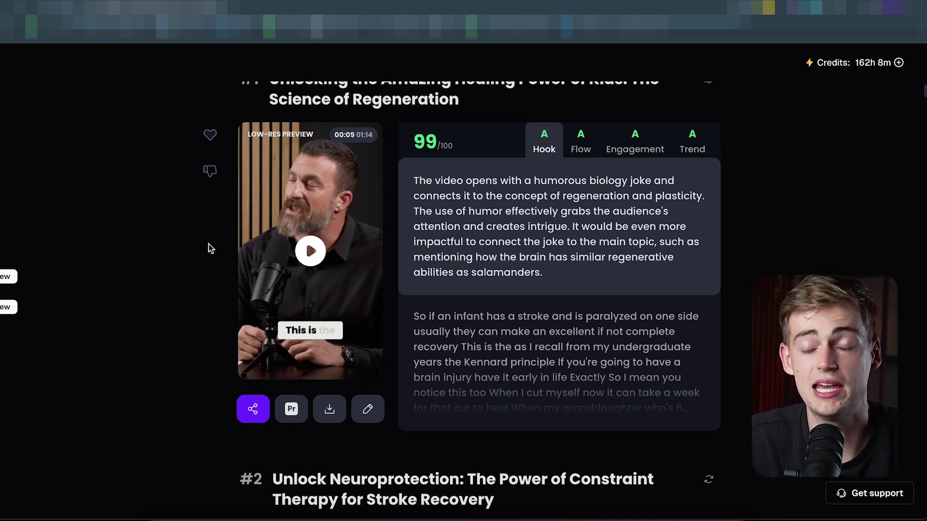
pyautogui.moveTo(353, 149)
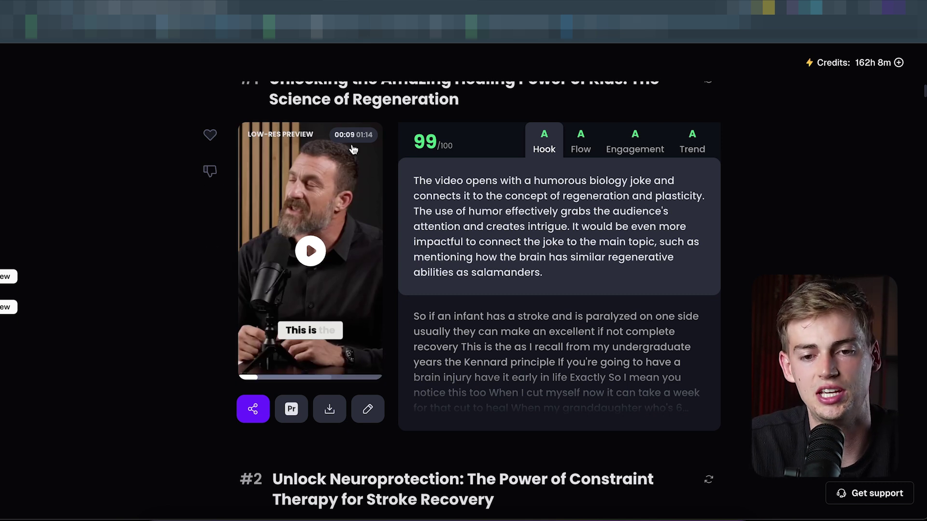
pyautogui.click(371, 409)
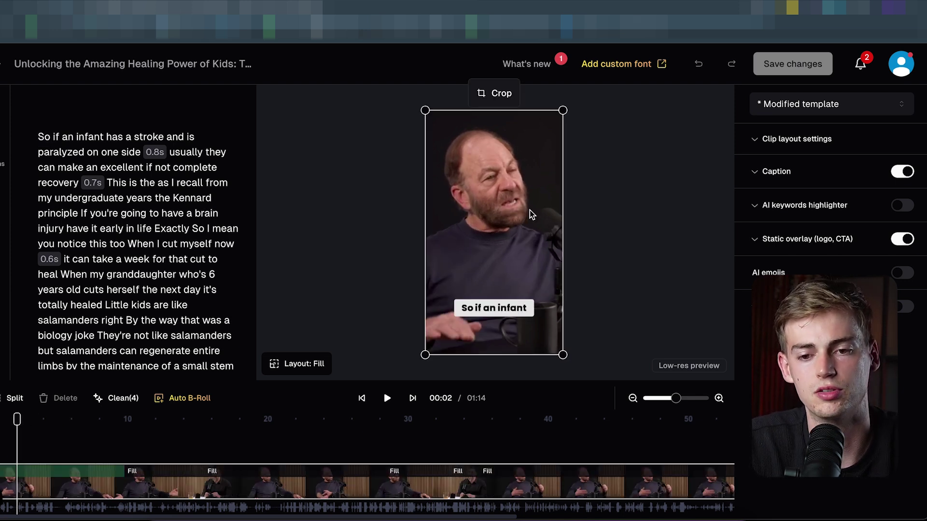
# Step: Try moving the crop frame, then reset it to default and close Crop
pyautogui.click(488, 201)
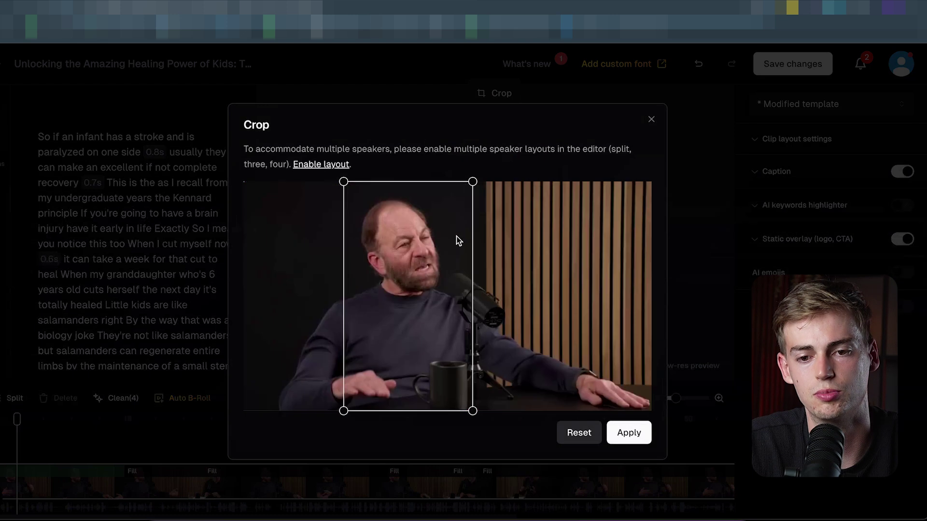
pyautogui.moveTo(399, 344)
pyautogui.mouseDown()
pyautogui.moveTo(433, 346)
pyautogui.moveTo(369, 343)
pyautogui.moveTo(405, 342)
pyautogui.moveTo(391, 336)
pyautogui.mouseUp()
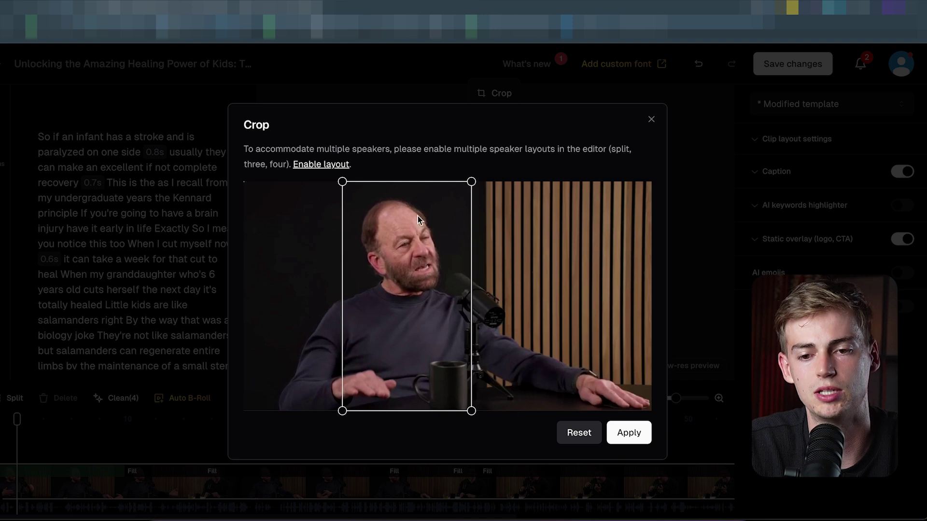
pyautogui.click(583, 439)
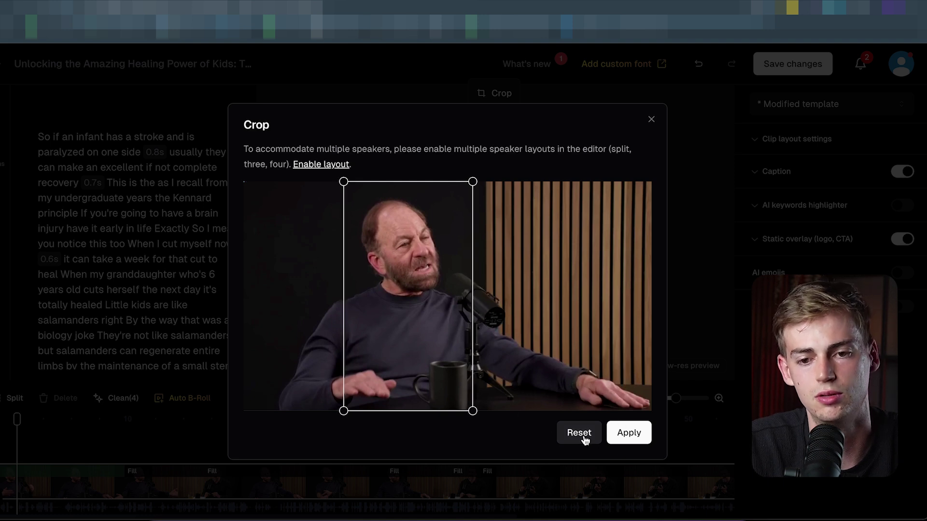
pyautogui.click(651, 120)
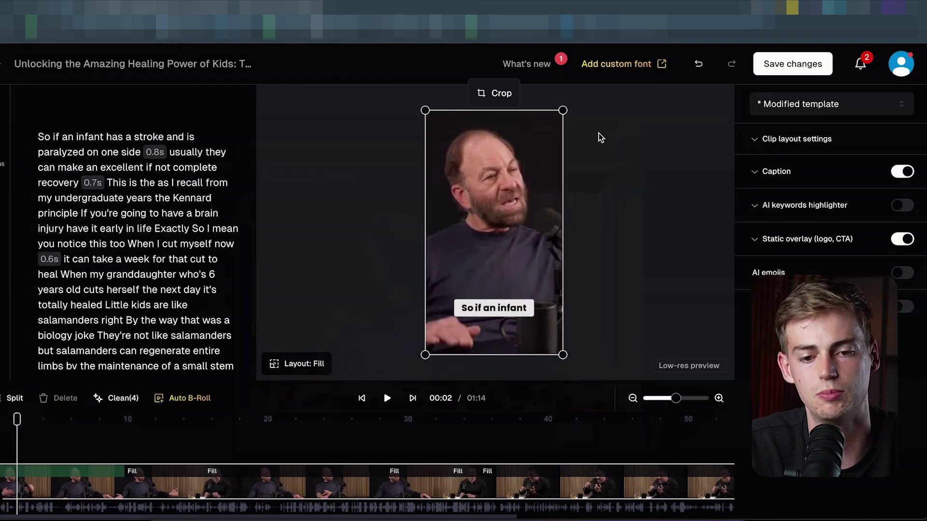
# Step: Scrub playback to the second speaker's shot at 00:12
pyautogui.click(73, 437)
pyautogui.click(103, 428)
pyautogui.click(138, 437)
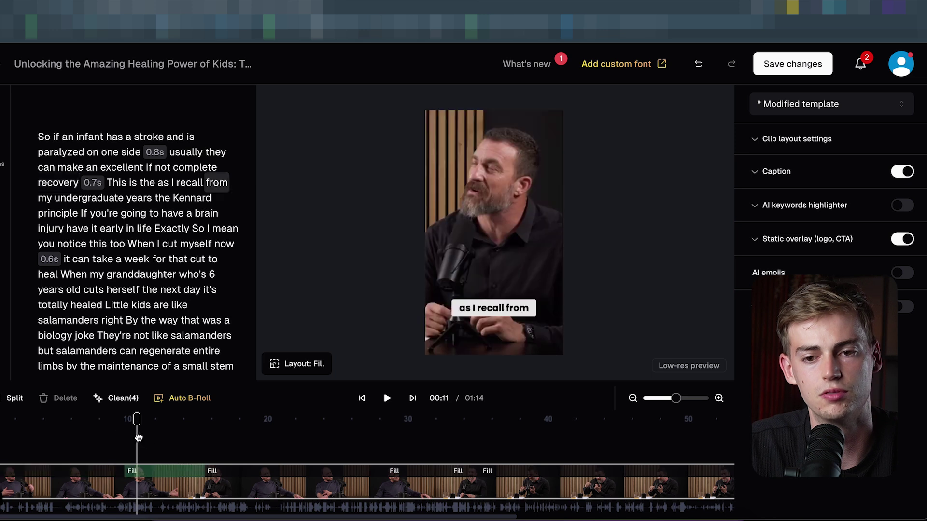
pyautogui.click(156, 486)
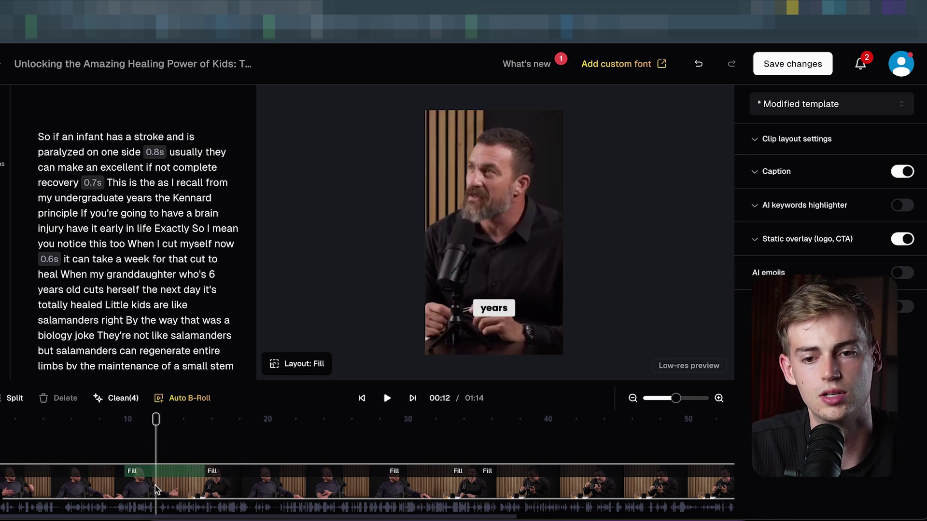
# Step: Resize and reposition the vertical crop frame to frame the second speaker
pyautogui.click(517, 260)
pyautogui.moveTo(494, 271); pyautogui.dragTo(500, 271)
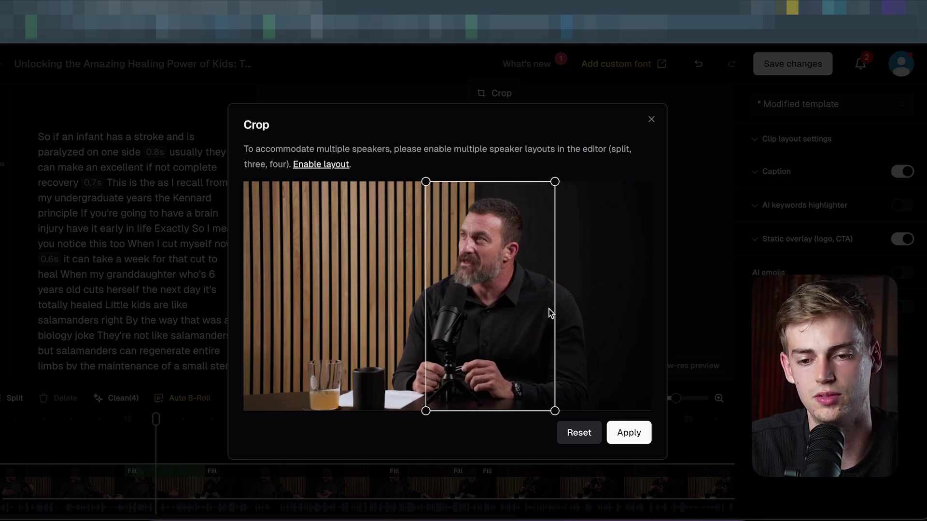
pyautogui.moveTo(555, 411); pyautogui.dragTo(513, 339)
pyautogui.moveTo(536, 375); pyautogui.dragTo(527, 358)
pyautogui.moveTo(496, 314); pyautogui.dragTo(505, 319)
pyautogui.moveTo(532, 356); pyautogui.dragTo(541, 391)
pyautogui.moveTo(492, 352); pyautogui.dragTo(483, 355)
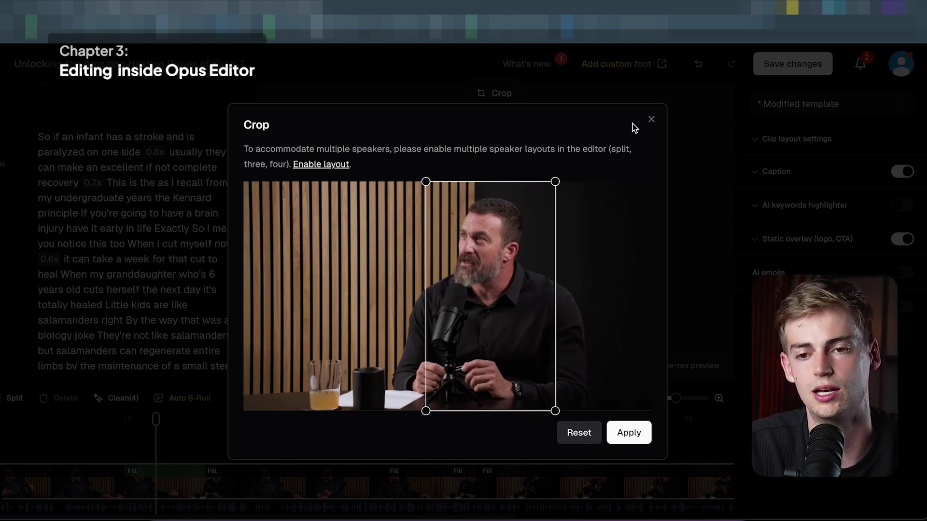